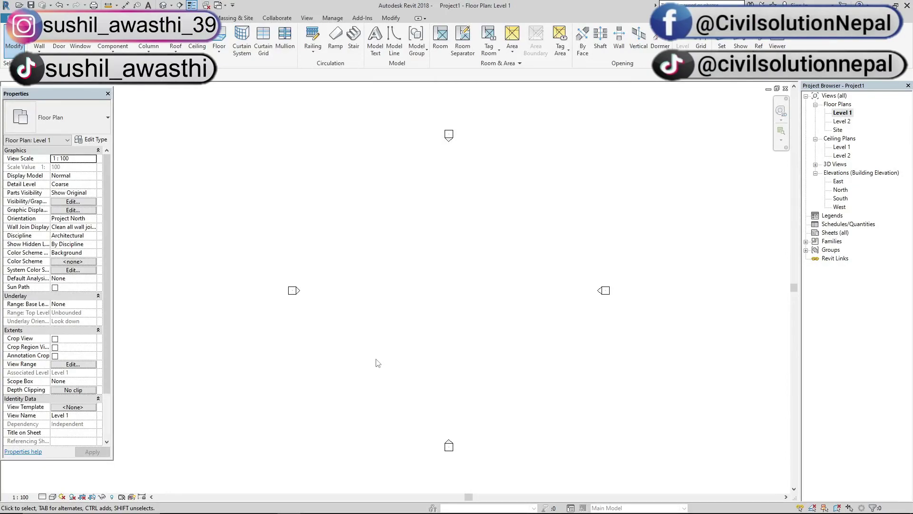
Draw a 19000 × 16000 rectangle of Generic - 200mm walls on Level 1
key(w)
key(a)
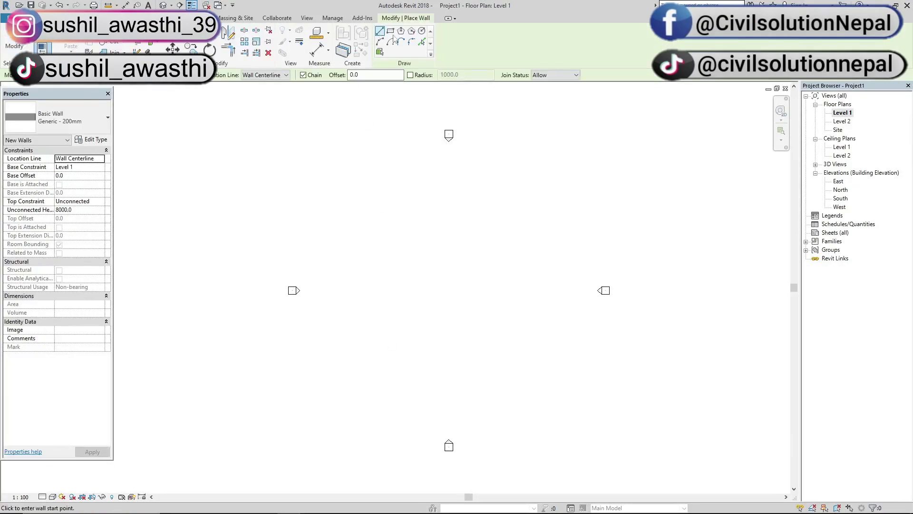
click(391, 30)
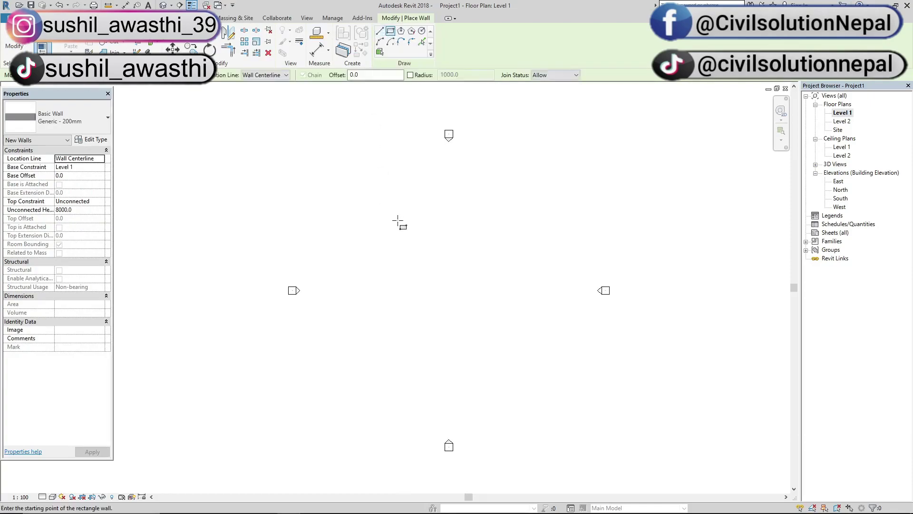
click(381, 202)
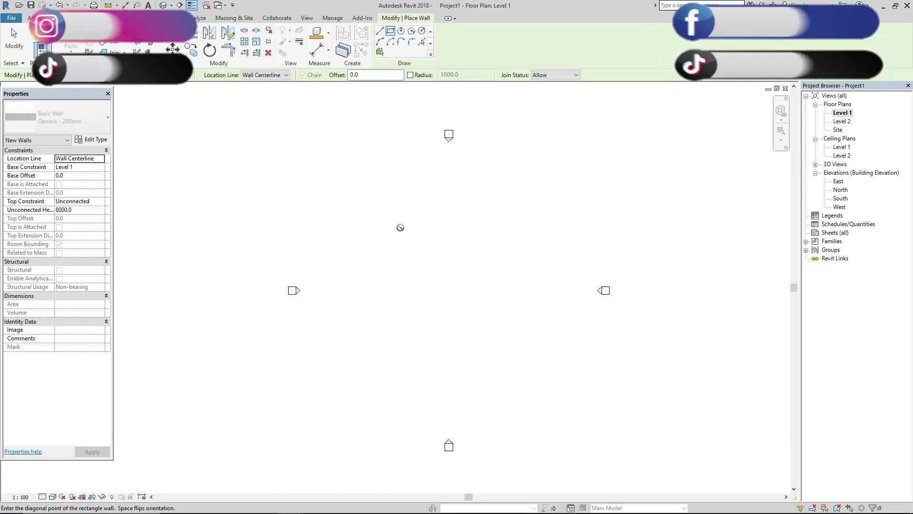
click(498, 306)
key(Escape)
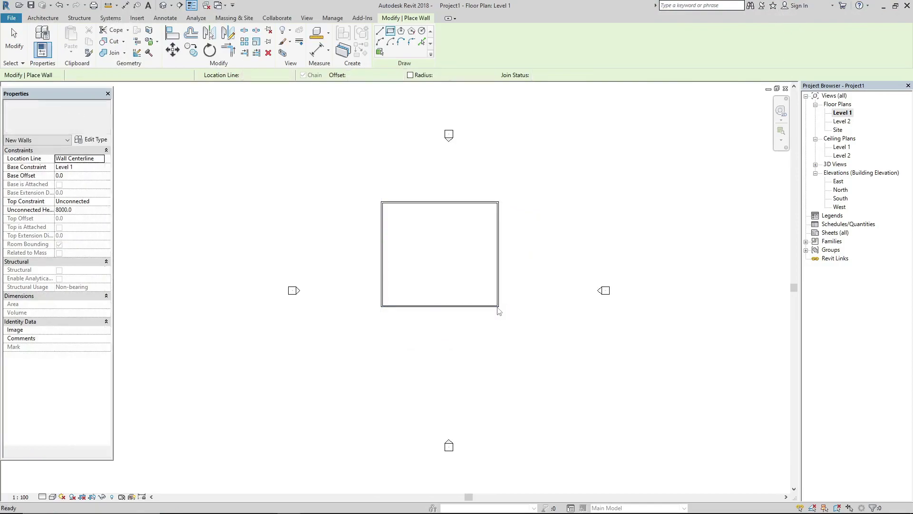
key(Escape)
Check the wall box in the default 3D view, then return to the Level 1 plan
click(163, 6)
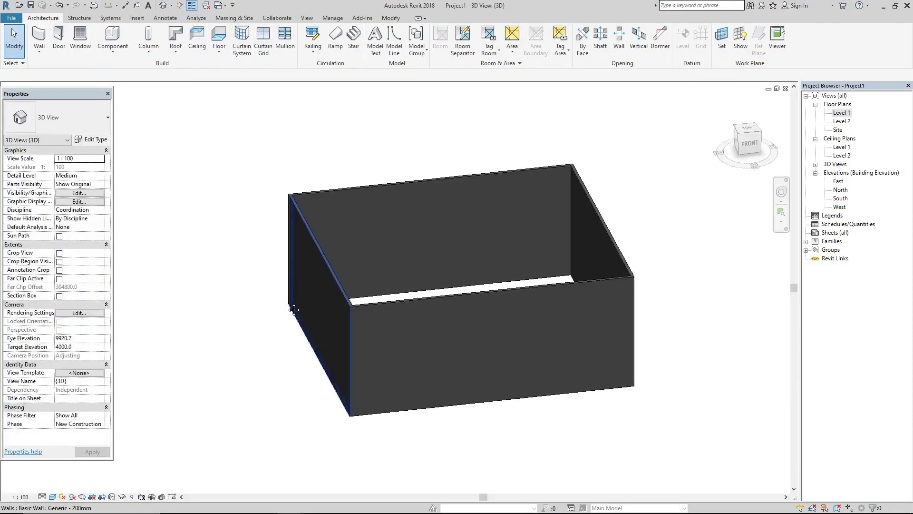
shift+middle_drag(293, 310, 540, 367)
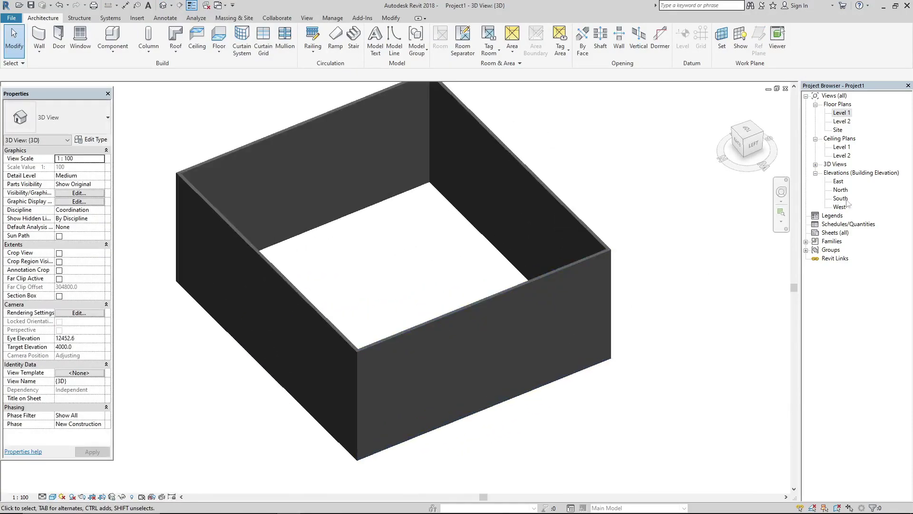
double_click(843, 113)
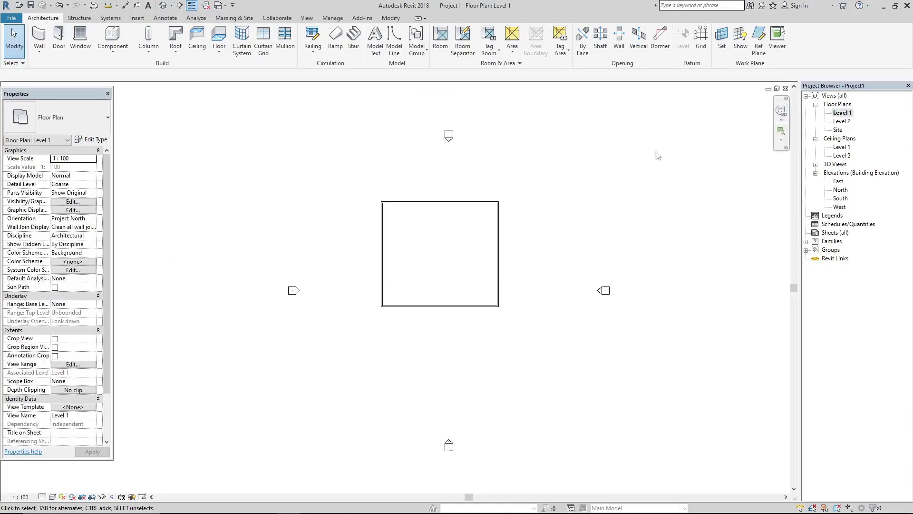
Start a wall opening and pick the bottom wall of the box
scroll(327, 162, up, 2)
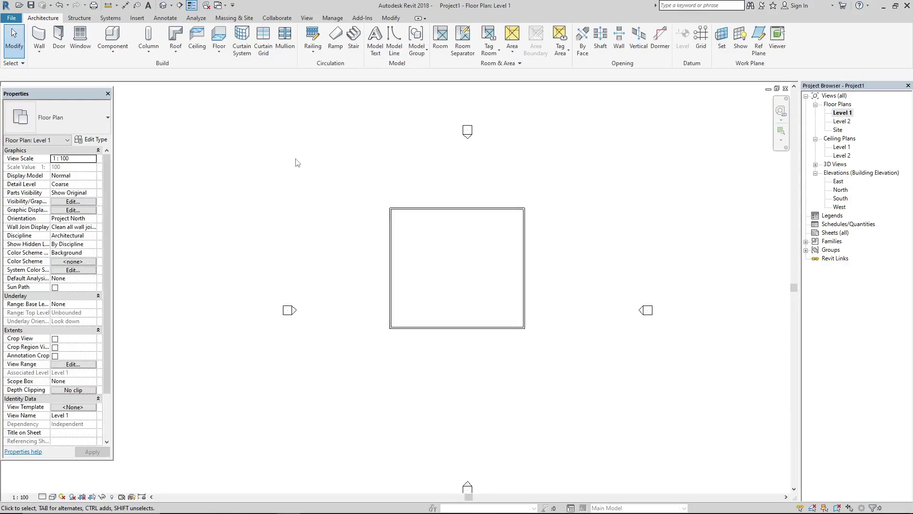
scroll(242, 120, up, 1)
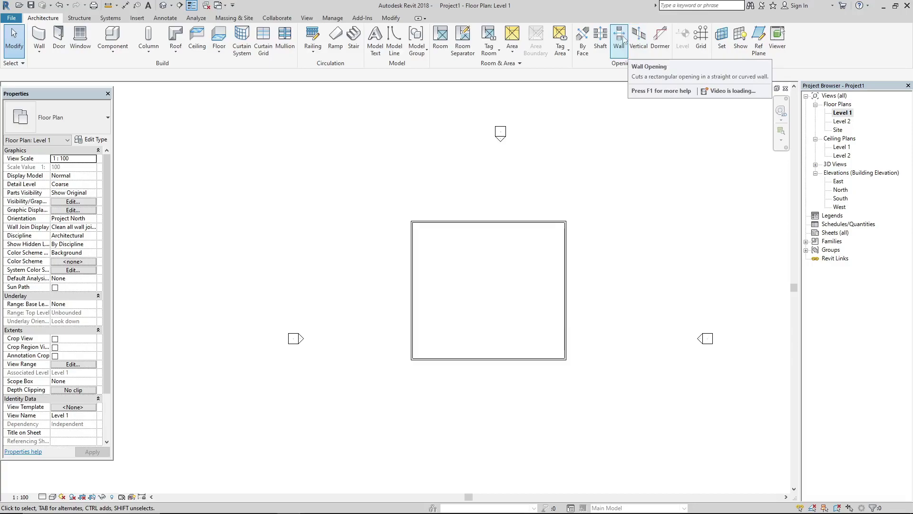
click(624, 39)
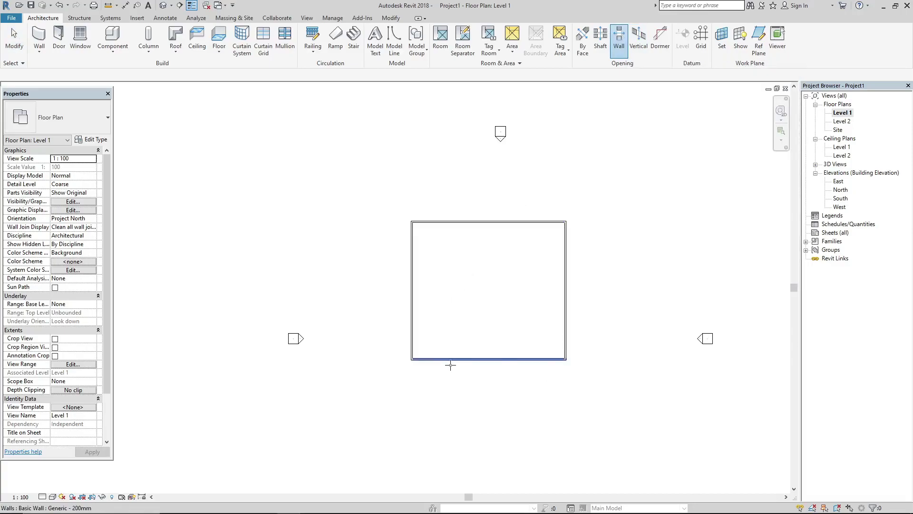
scroll(450, 365, up, 2)
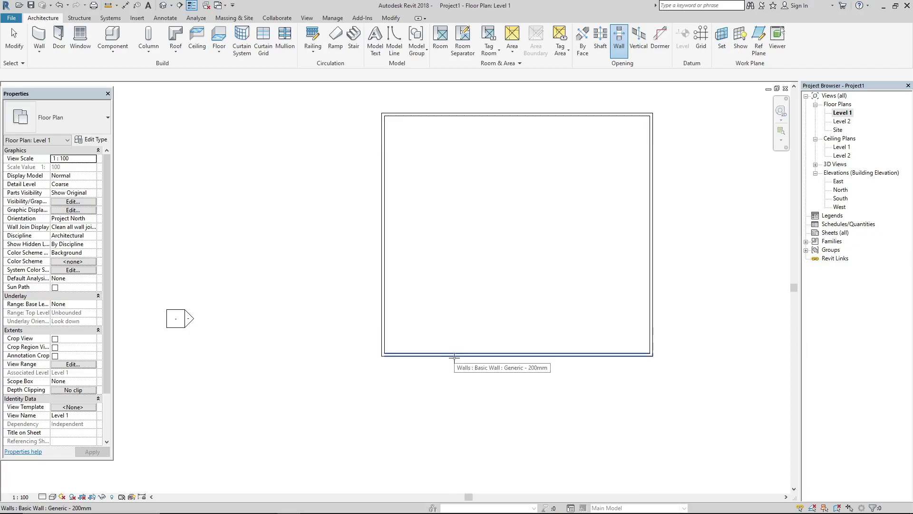
scroll(454, 357, up, 1)
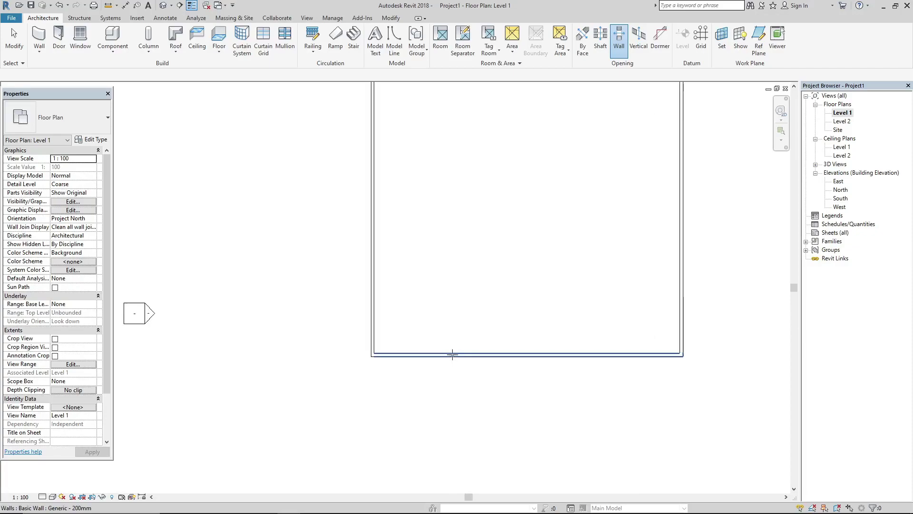
scroll(453, 355, up, 1)
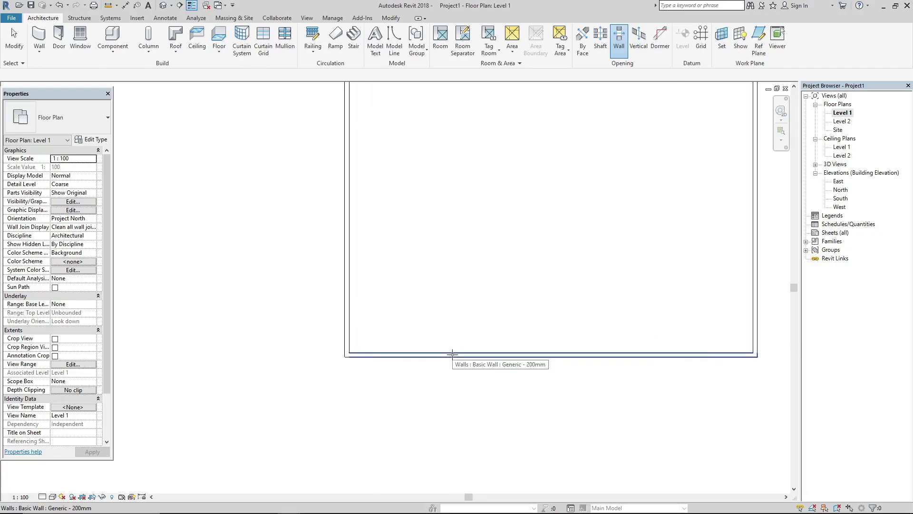
click(452, 354)
Draw a rectangular opening about 5812.5 wide across the bottom wall
key(Right)
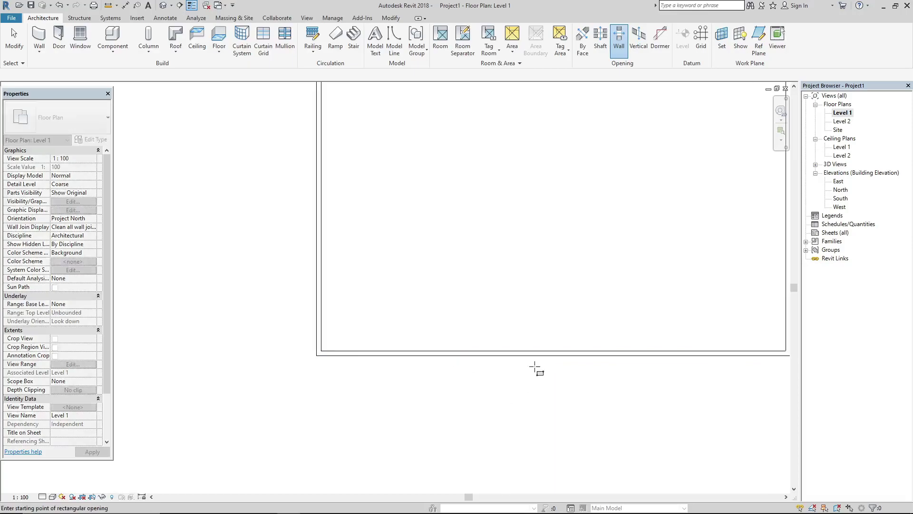
key(Right)
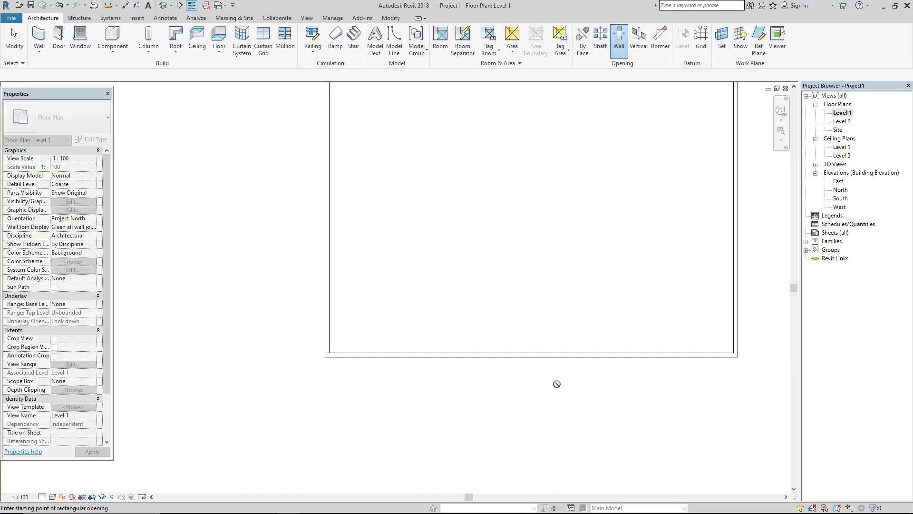
scroll(557, 384, up, 1)
scroll(425, 395, down, 1)
scroll(531, 383, up, 1)
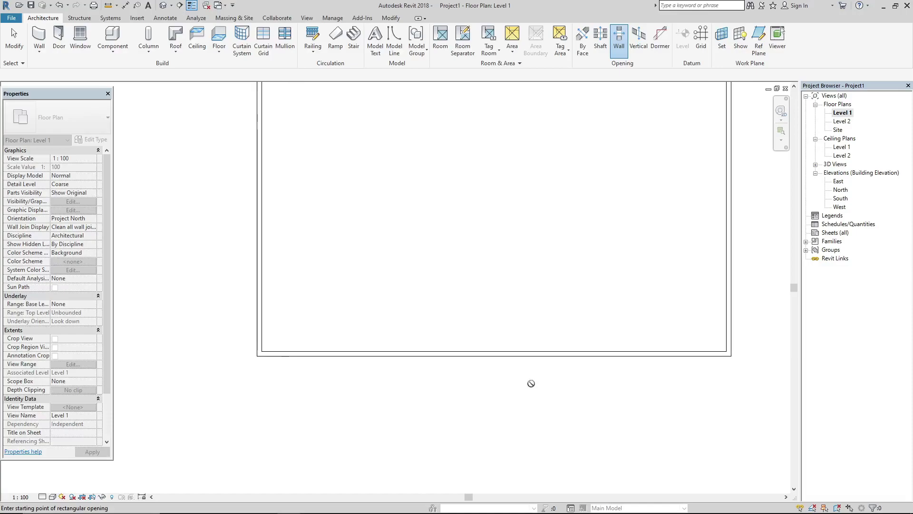
click(416, 350)
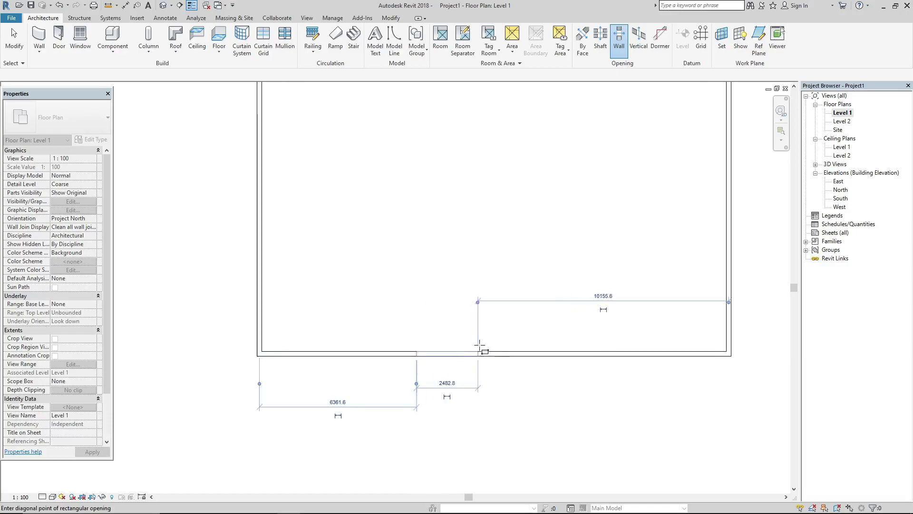
click(560, 356)
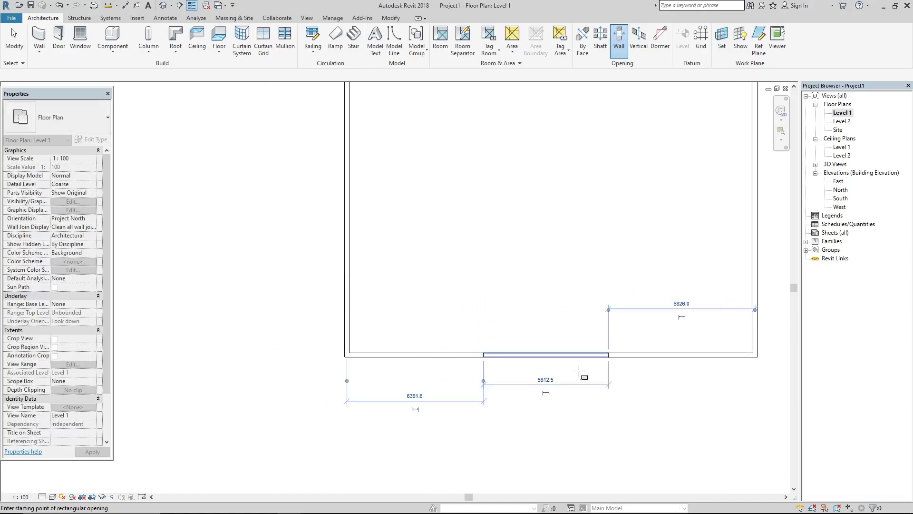
key(Escape)
key(Escape)
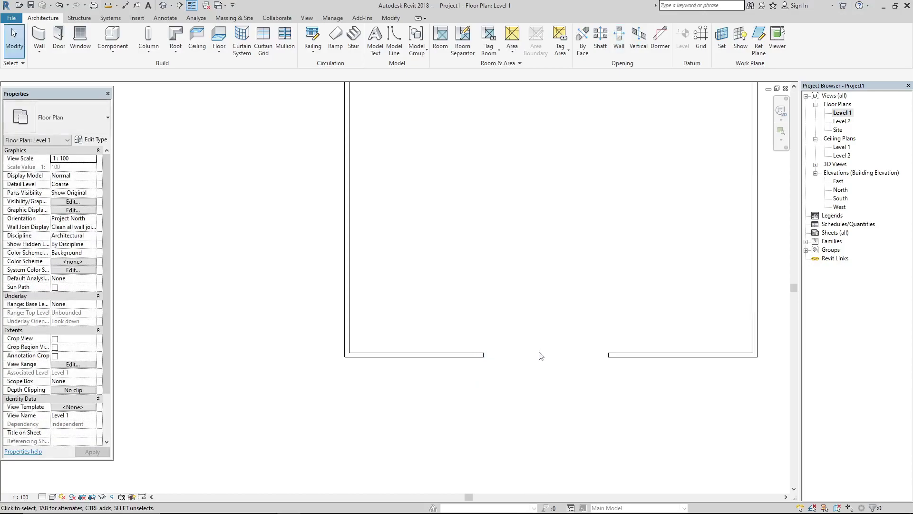
In 3D, stretch the opening to 8600 wide, top at 5500, bottom lifted off the floor
click(162, 6)
mouse_move(569, 264)
shift+middle_down()
mouse_move(539, 263)
mouse_move(366, 179)
shift+middle_up()
scroll(494, 369, up, 3)
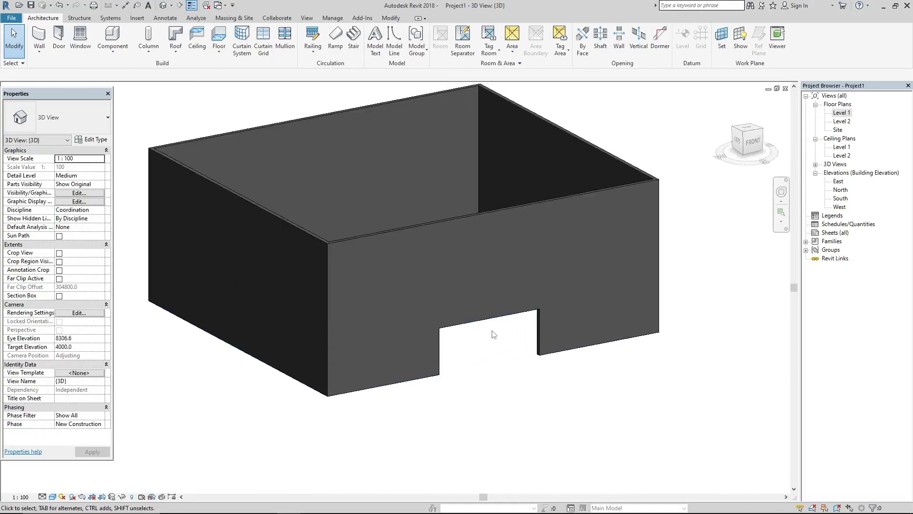
click(487, 322)
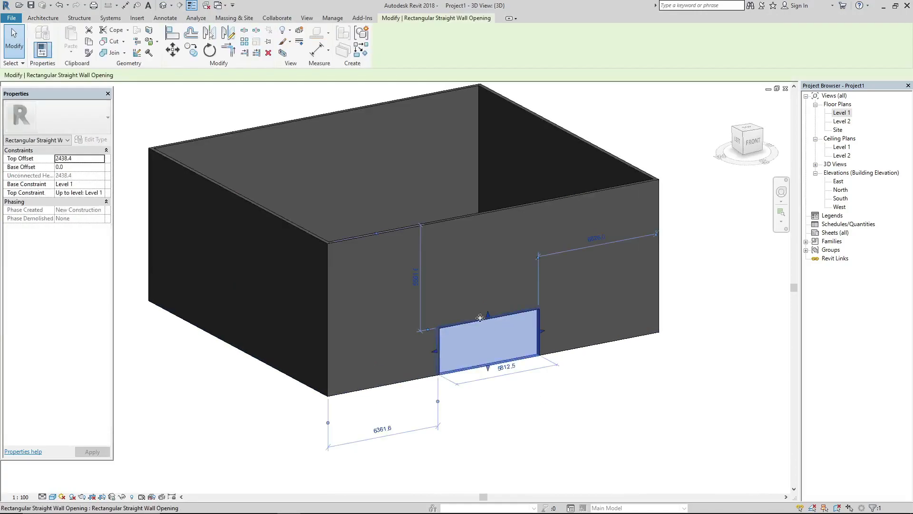
scroll(490, 323, up, 2)
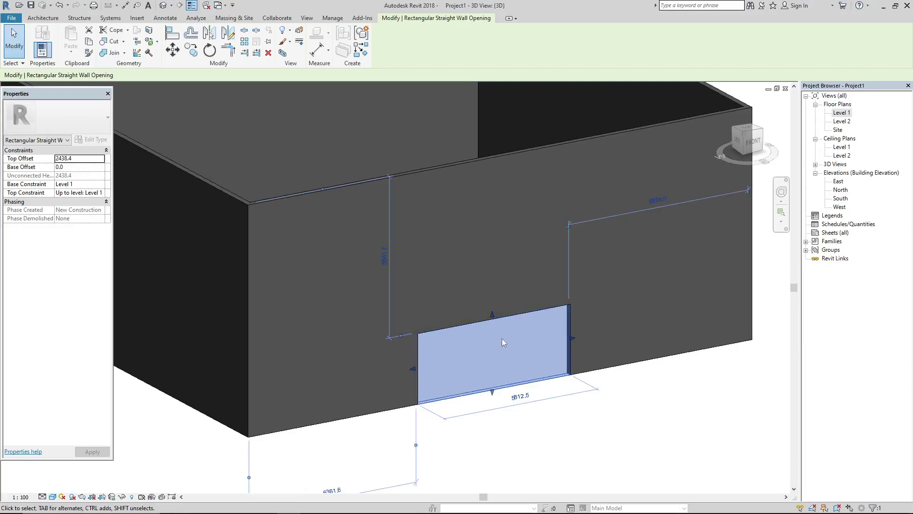
drag(493, 315, 502, 228)
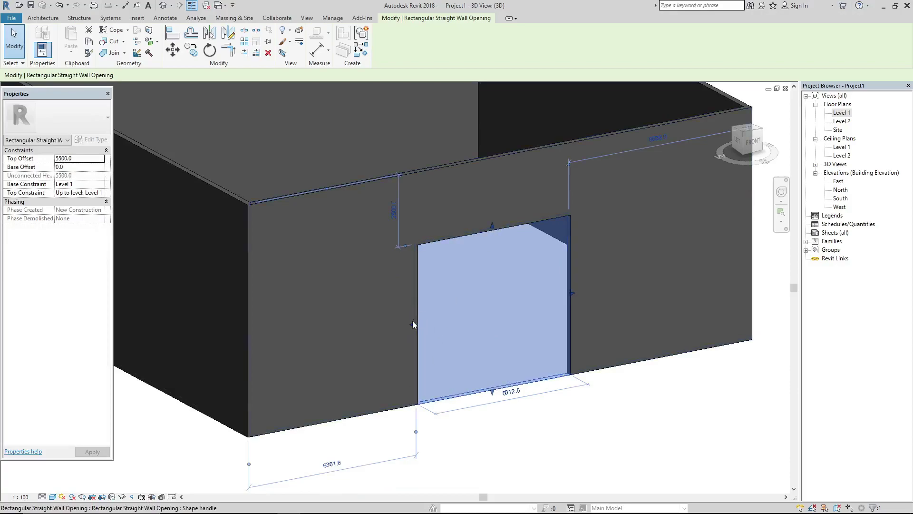
drag(412, 323, 384, 316)
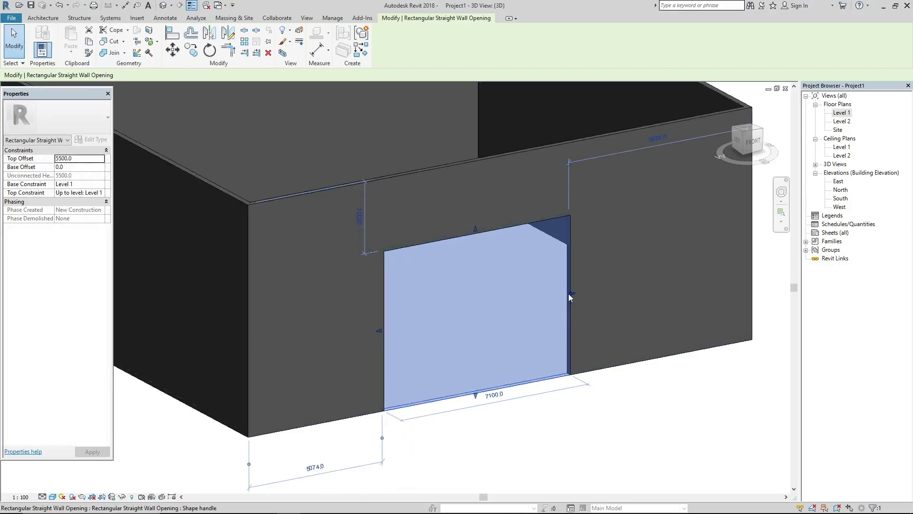
drag(585, 292, 615, 287)
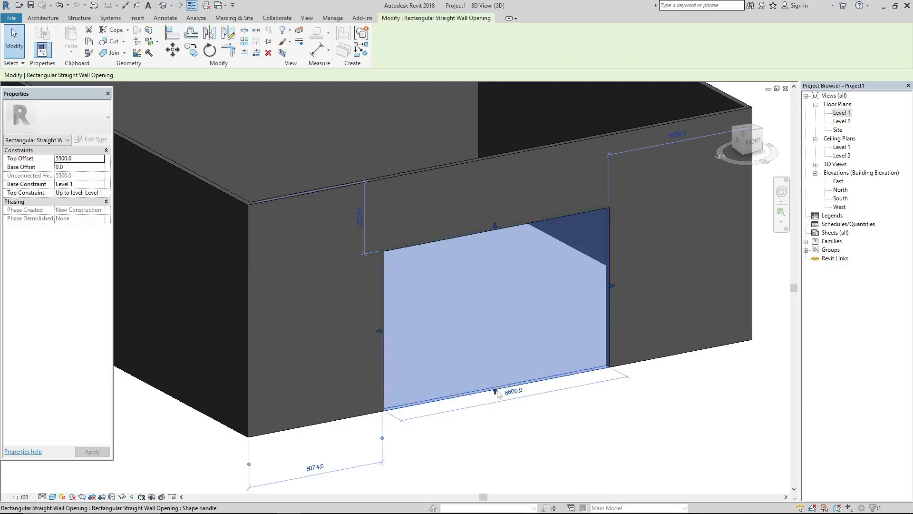
drag(499, 366, 497, 329)
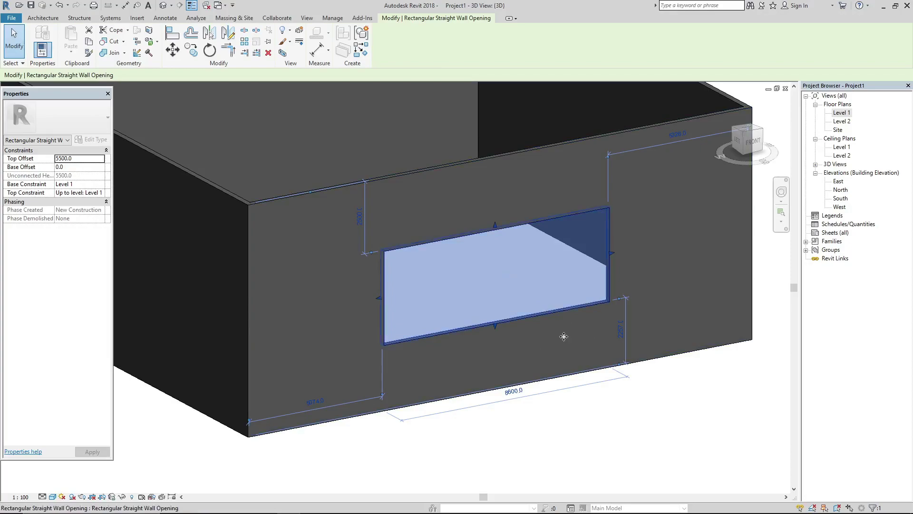
key(Escape)
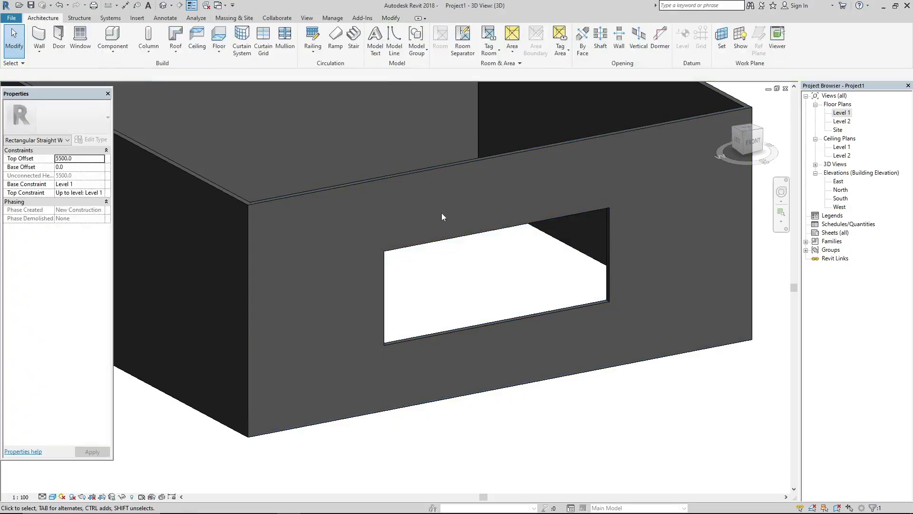
Constrain the opening's top to Level 2 with a -304.8 top offset
click(452, 241)
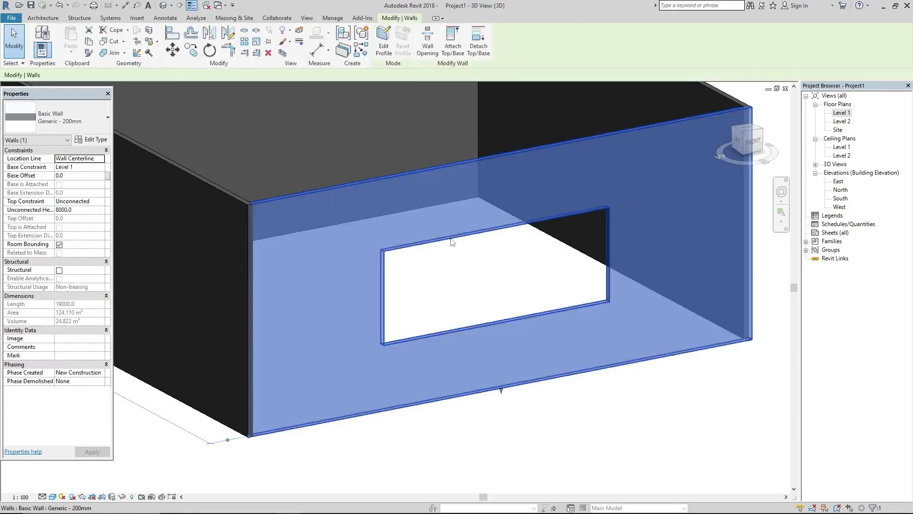
click(444, 259)
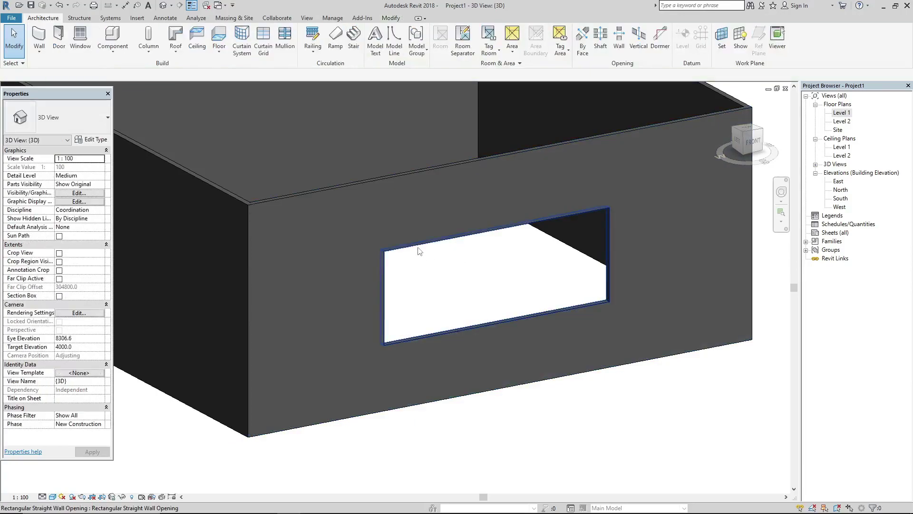
click(420, 255)
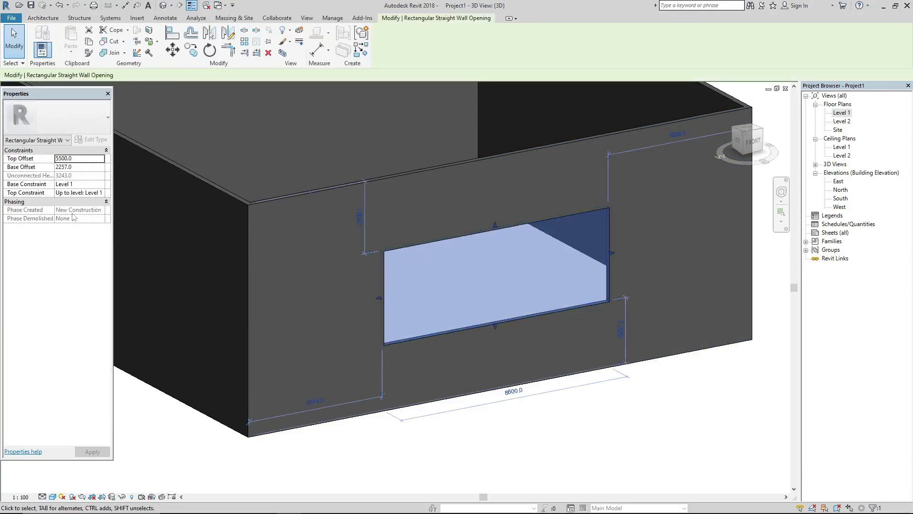
click(88, 193)
click(100, 196)
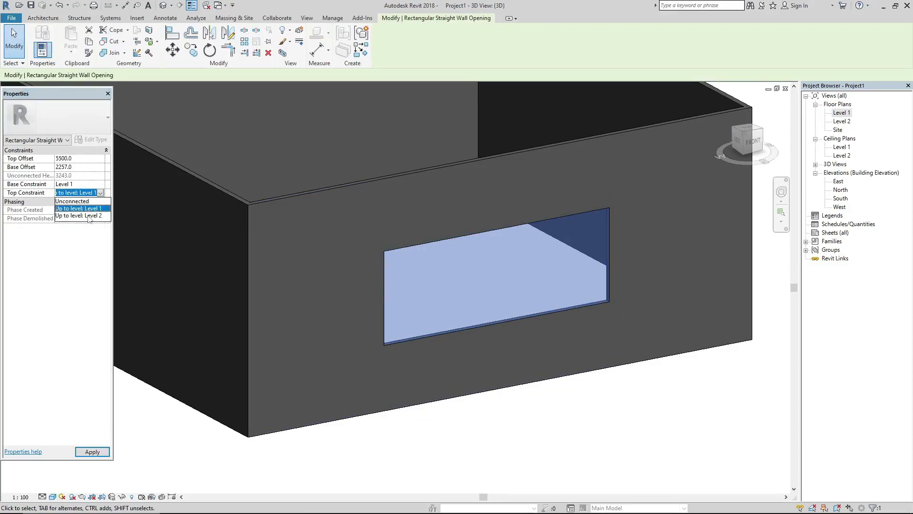
click(88, 217)
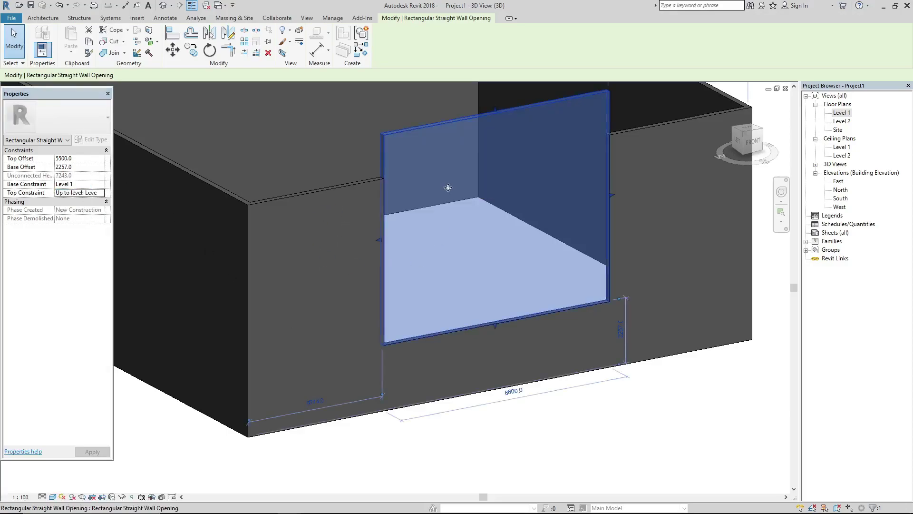
click(86, 158)
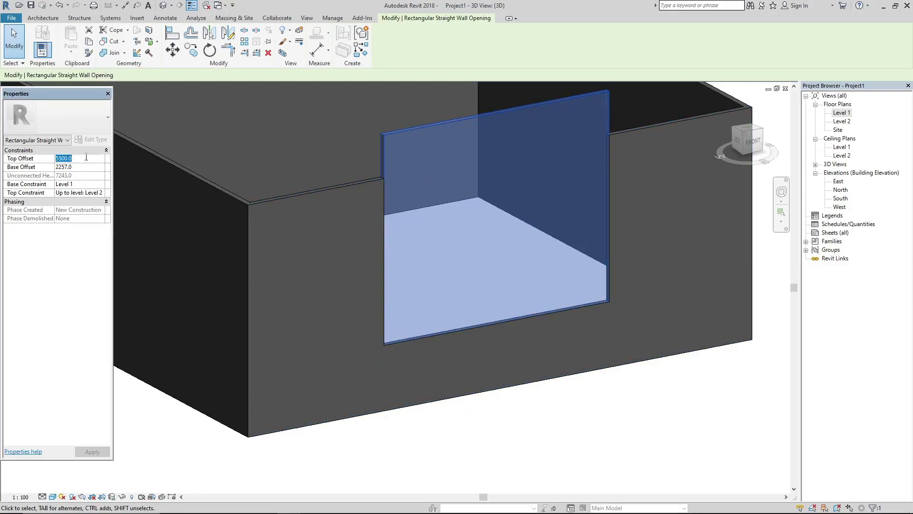
text(-1)
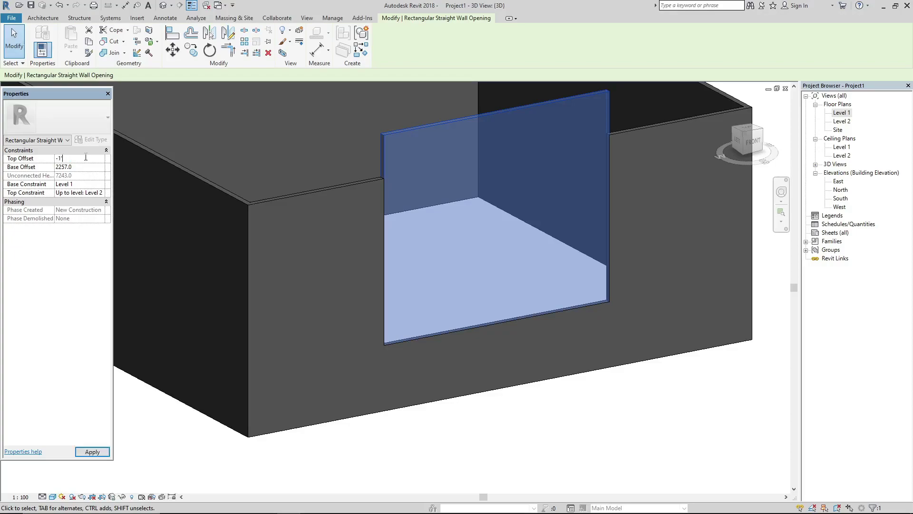
key(Return)
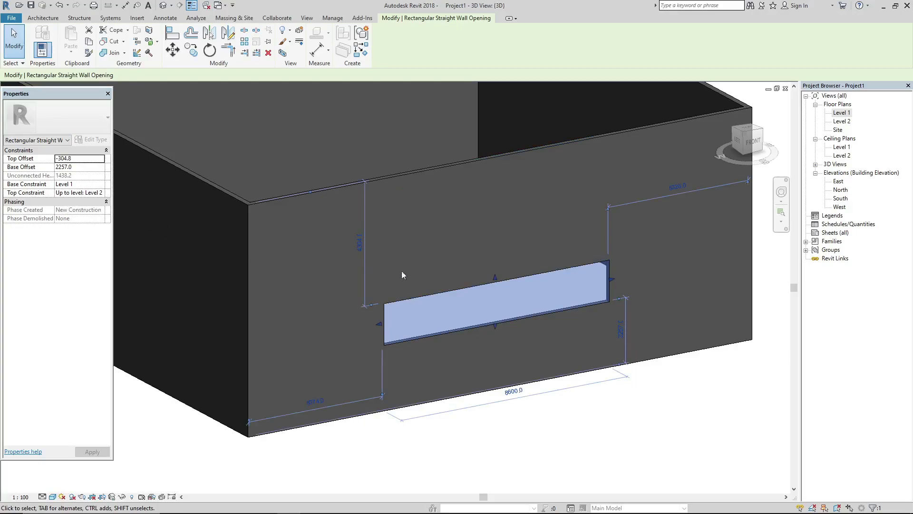
Keep the opening's base on Level 1, cancelling the Level 2 base error, and set base offset 0
click(89, 185)
click(100, 185)
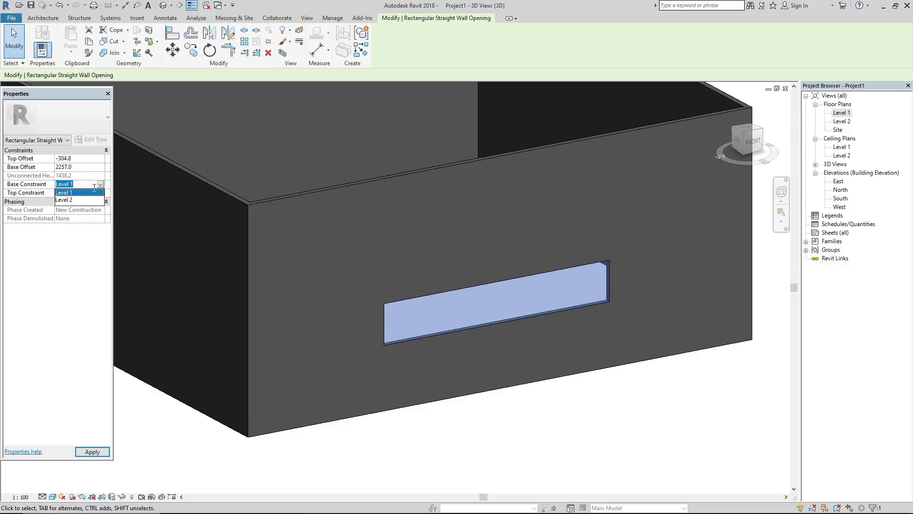
click(80, 199)
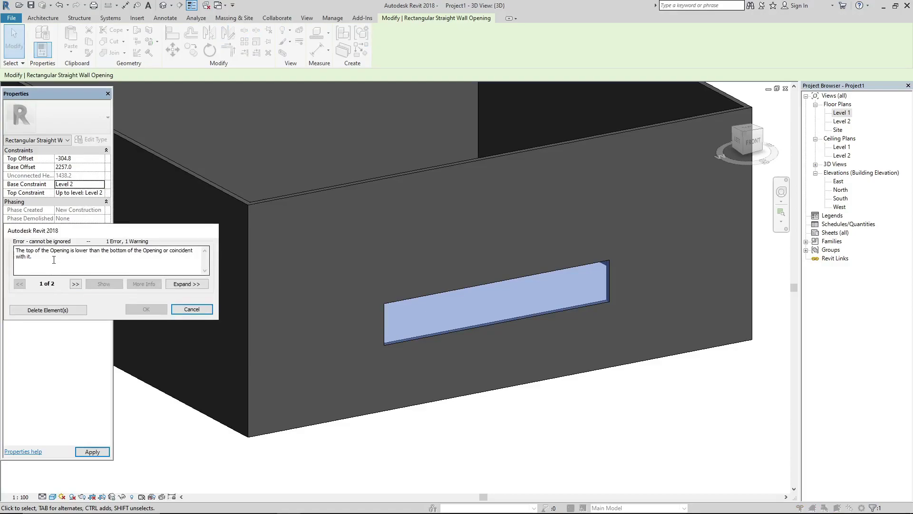
click(199, 309)
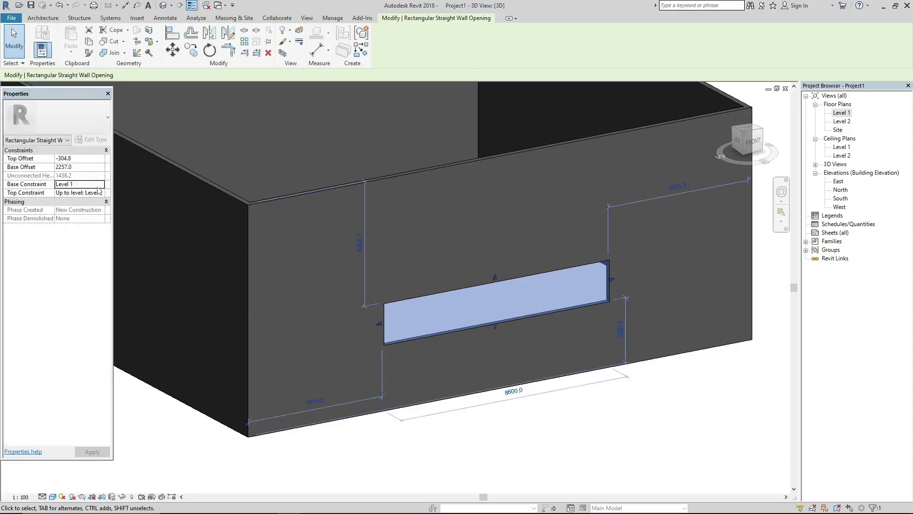
click(90, 169)
text(0)
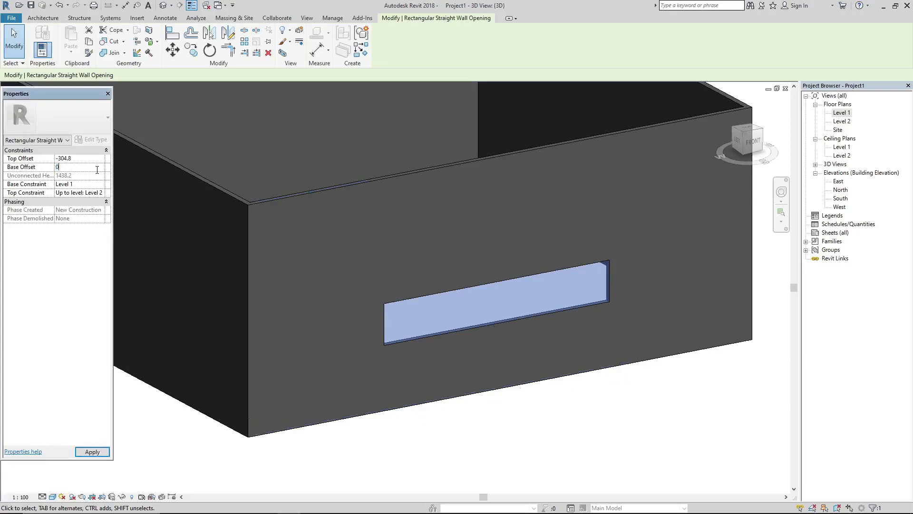
Change the opening's width from 8600 to 2438.4 (8')
click(507, 449)
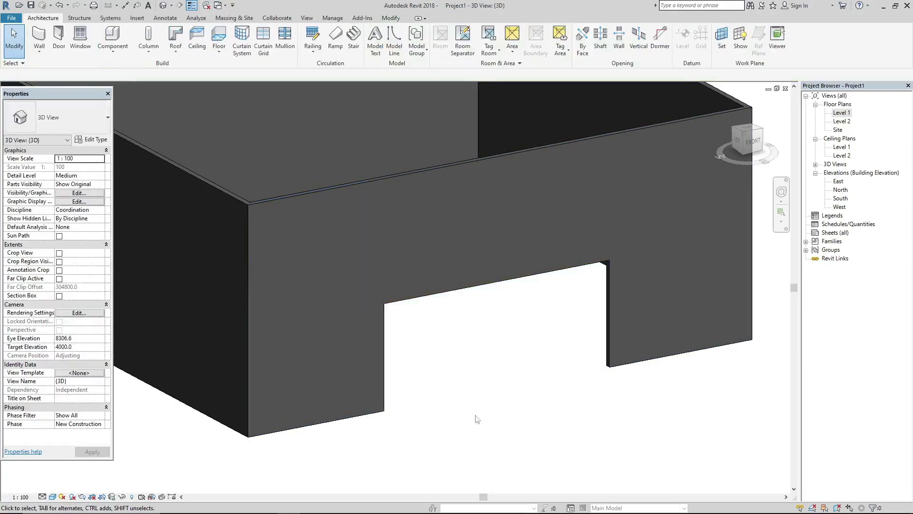
click(386, 370)
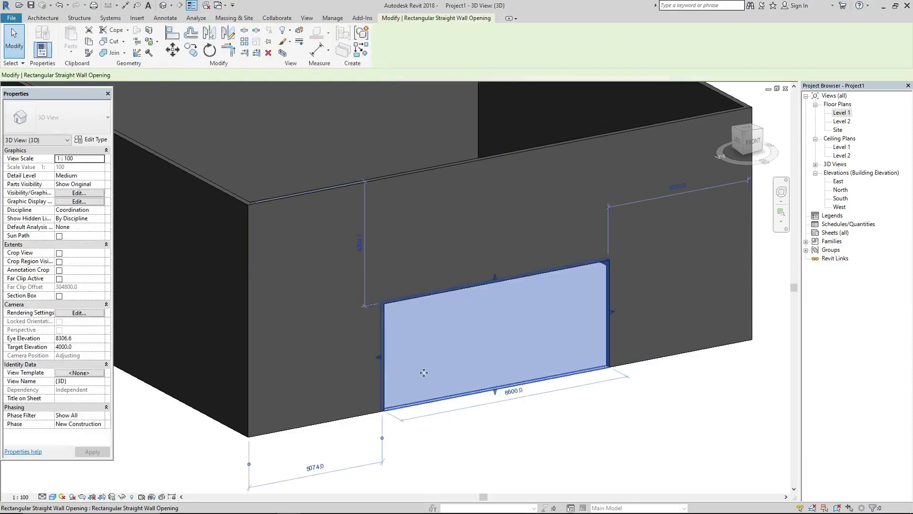
click(513, 392)
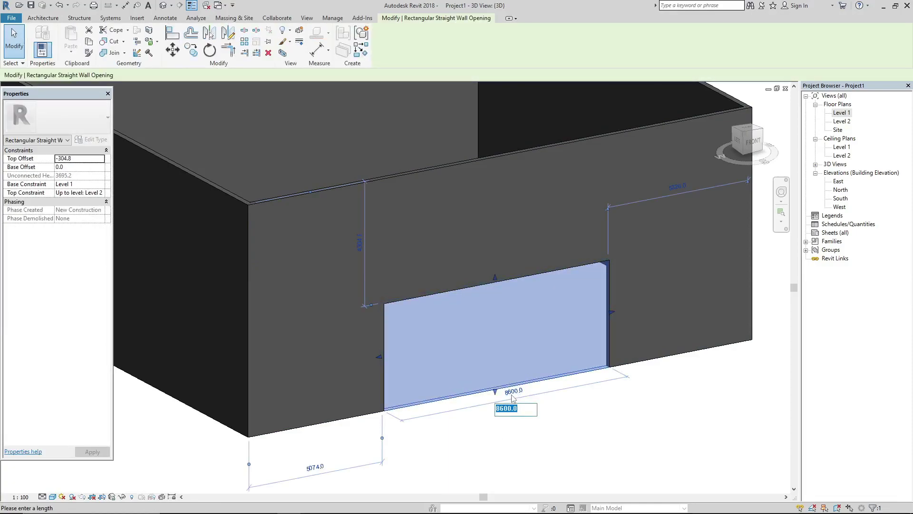
text(8)
key(Return)
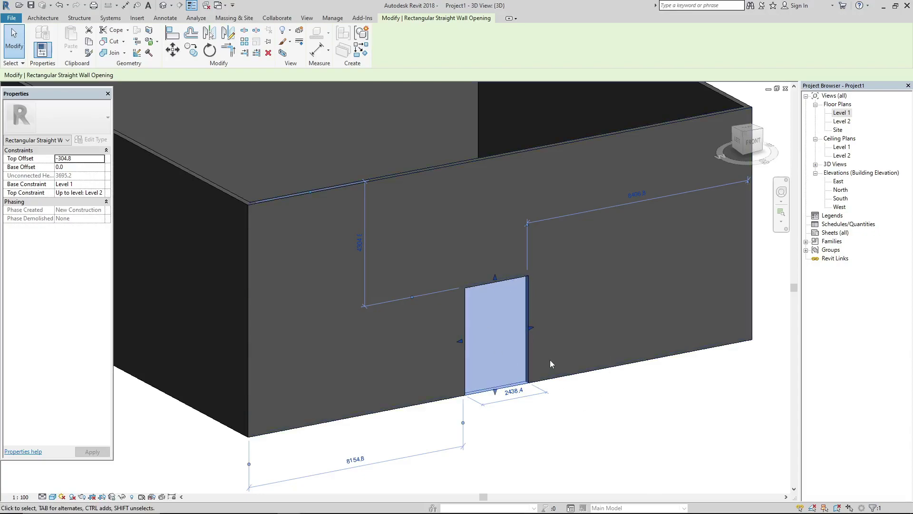
click(652, 391)
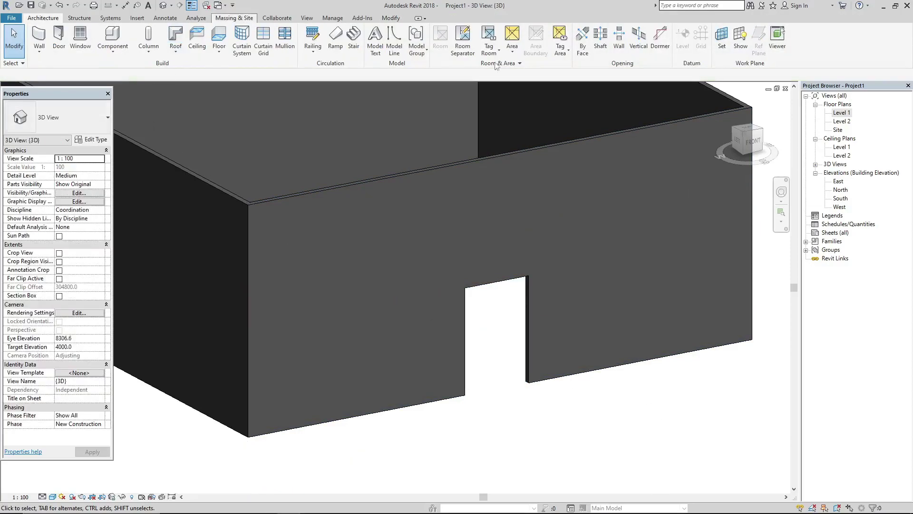
Restart the wall opening tool in the 3D view, turned toward the left wall
click(621, 40)
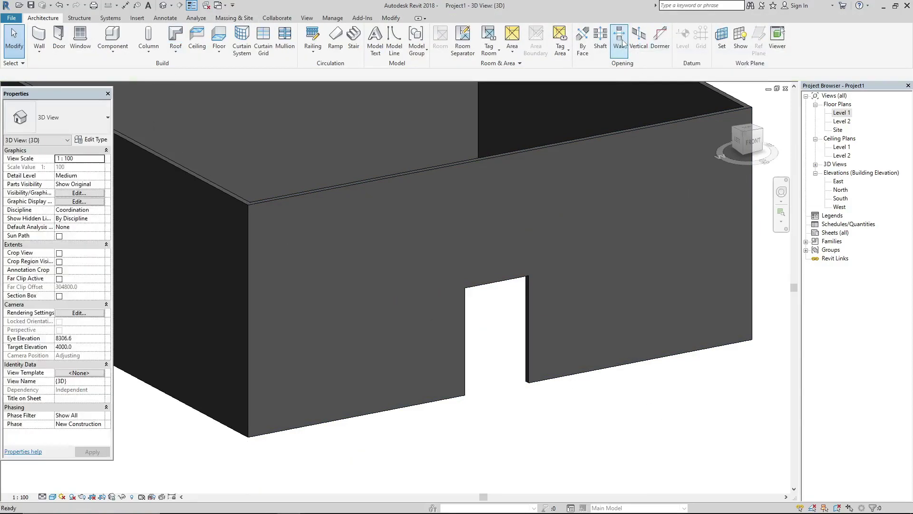
scroll(318, 455, down, 2)
scroll(318, 455, down, 2)
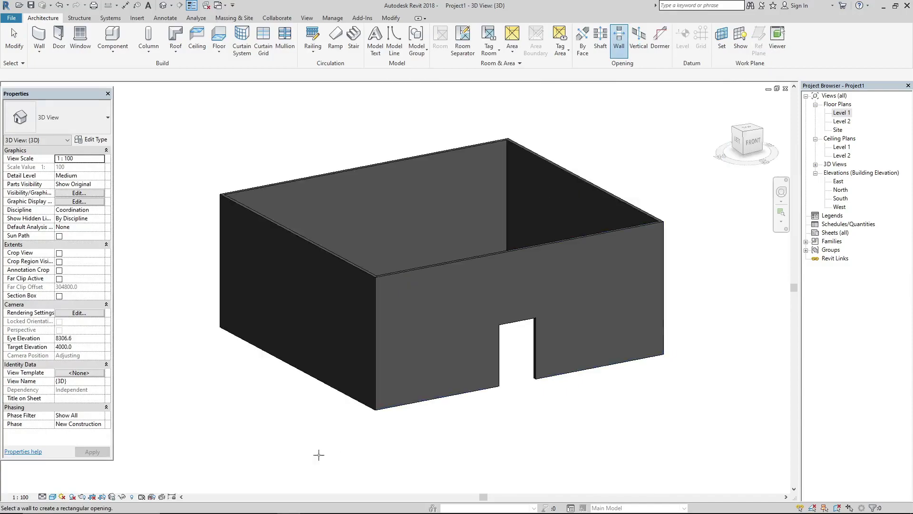
double_click(839, 113)
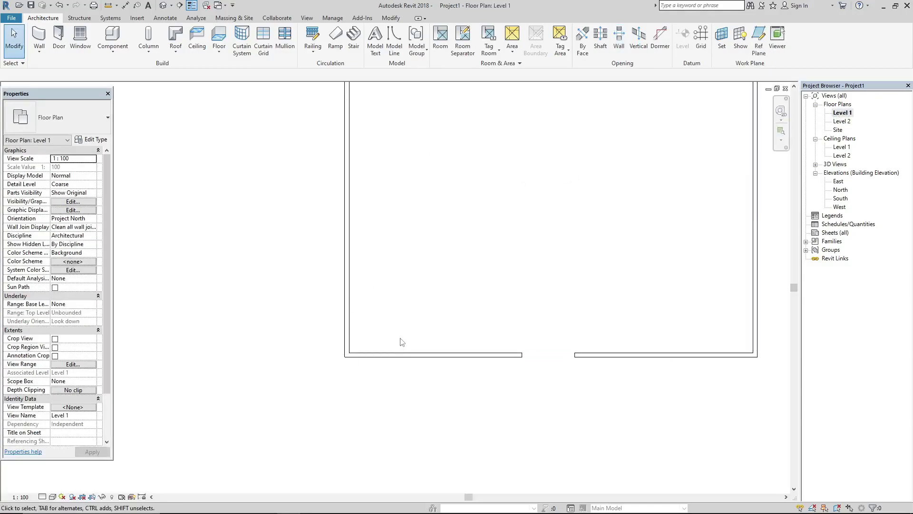
click(163, 5)
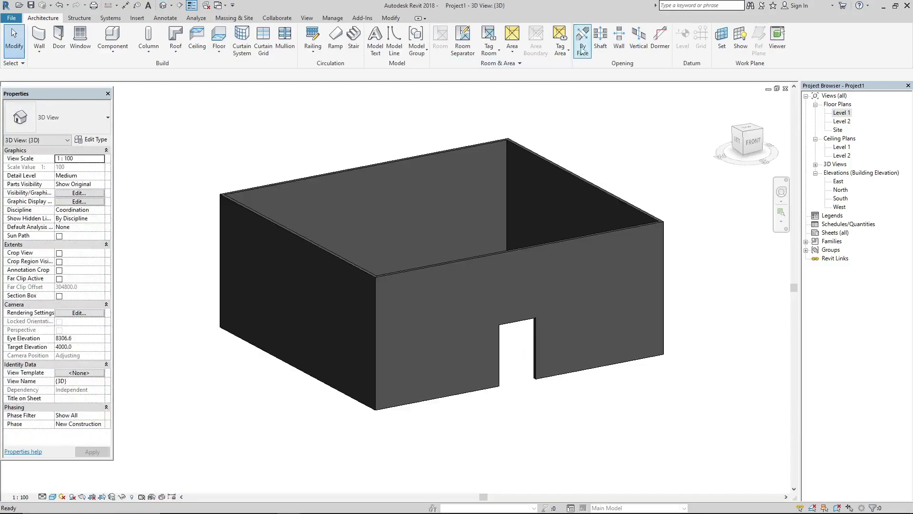
click(619, 41)
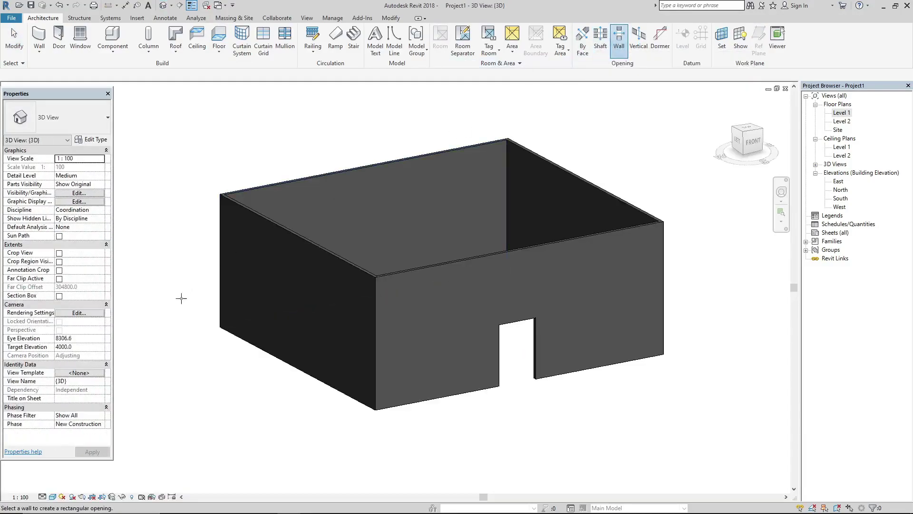
scroll(182, 298, up, 2)
mouse_move(201, 314)
shift+middle_down()
mouse_move(249, 324)
mouse_move(243, 361)
shift+middle_up()
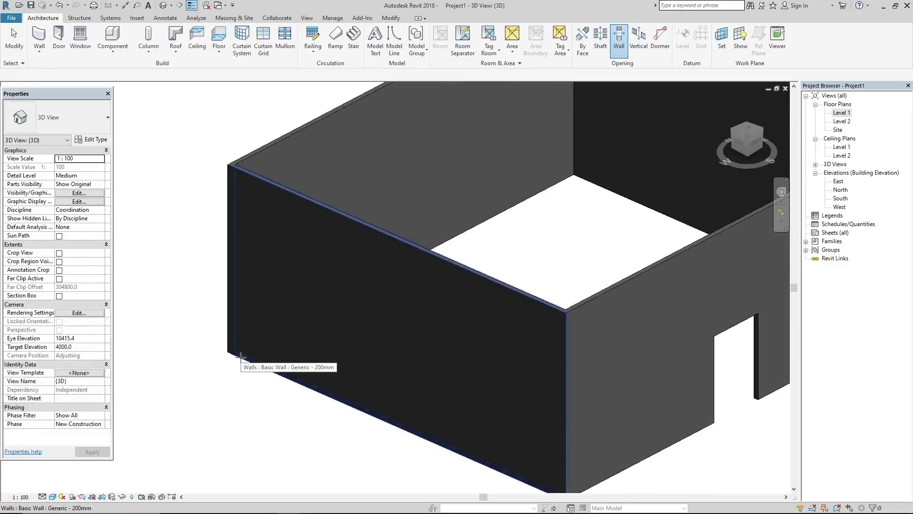
scroll(387, 230, up, 1)
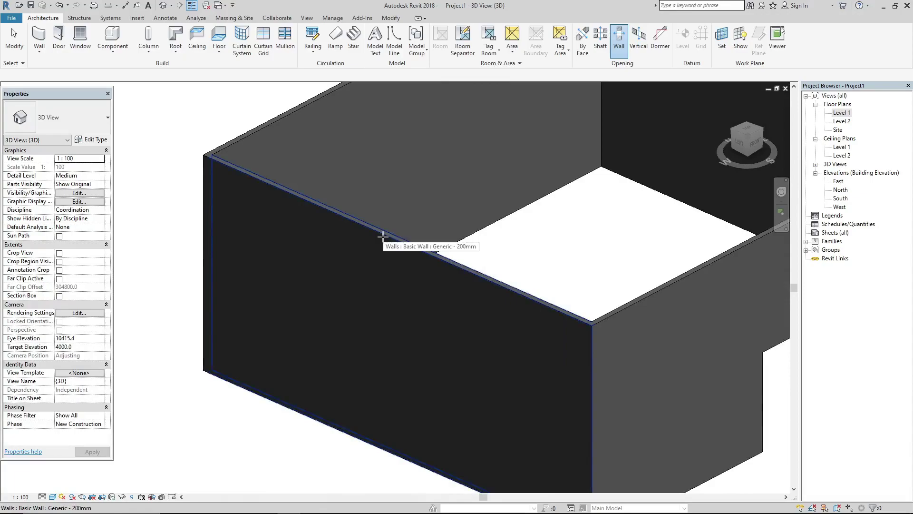
Pick the left wall and draw a rectangular slot opening on it
click(383, 236)
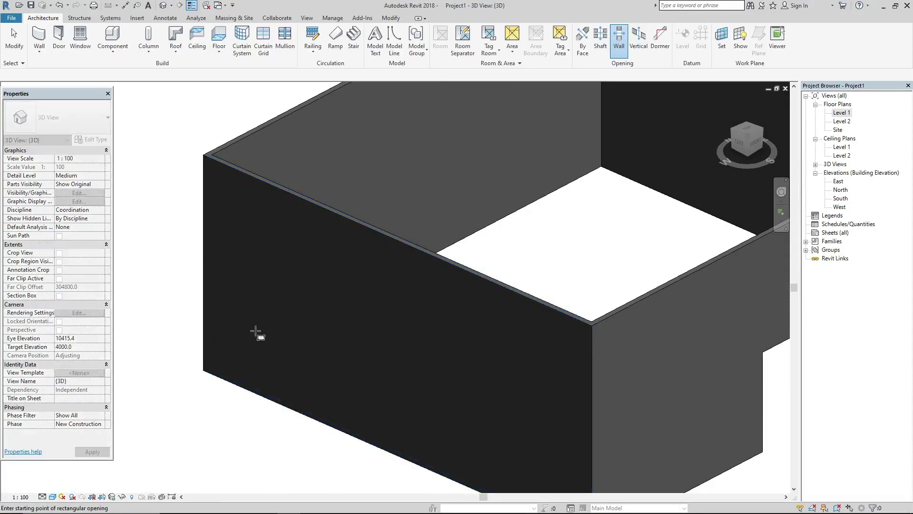
scroll(257, 328, down, 3)
mouse_move(259, 326)
shift+middle_down()
mouse_move(304, 309)
mouse_move(352, 258)
mouse_move(344, 248)
shift+middle_up()
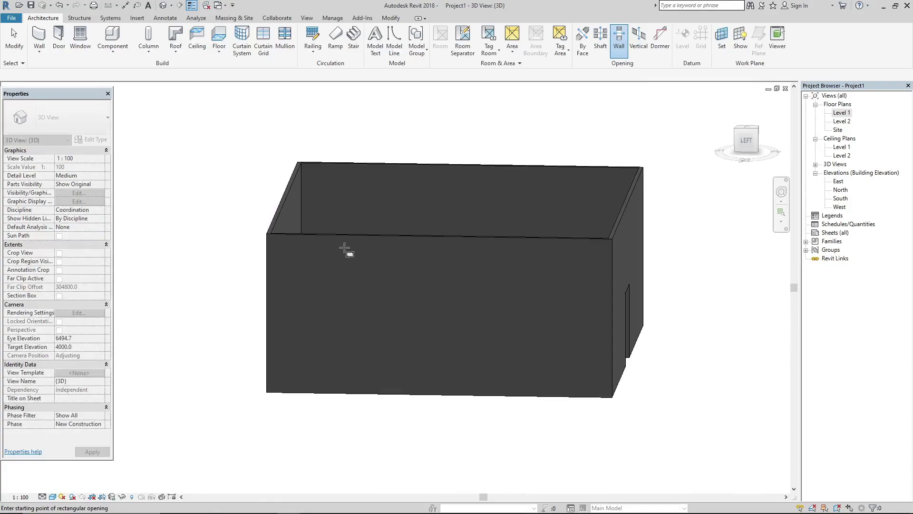
click(327, 268)
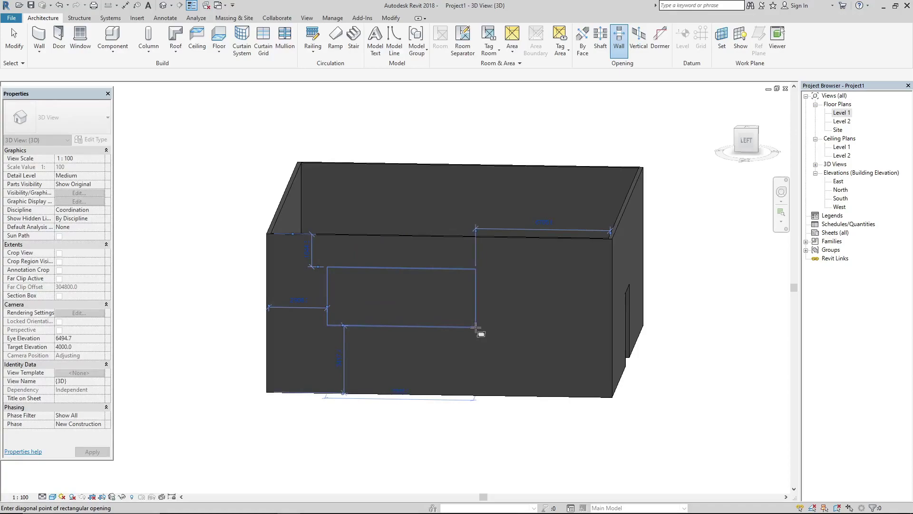
click(493, 334)
scroll(494, 336, up, 2)
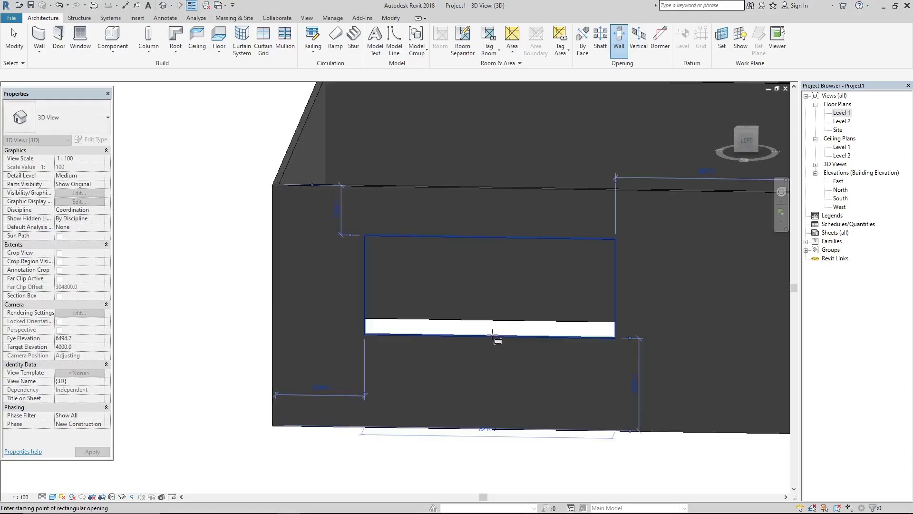
key(Escape)
scroll(366, 358, down, 2)
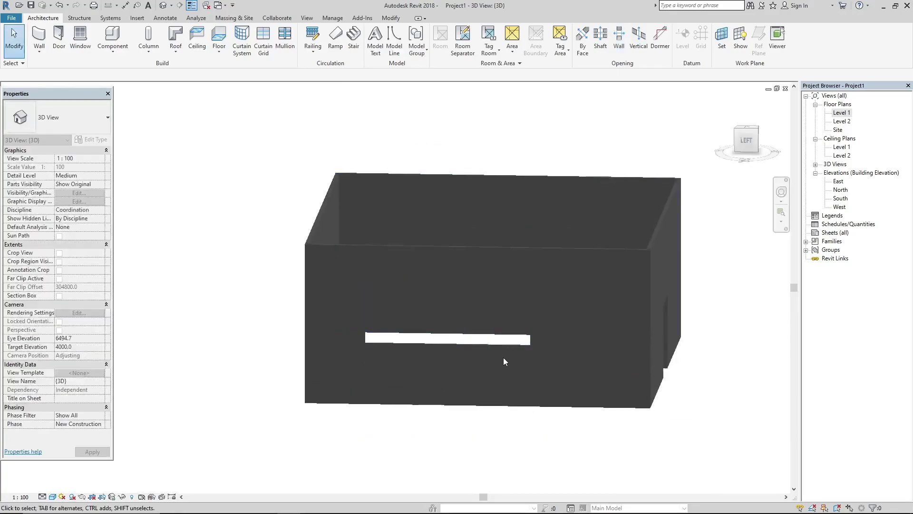
Orbit to the far side of the box and select the long near-side wall
mouse_move(465, 408)
shift+middle_down()
mouse_move(444, 423)
mouse_move(448, 435)
shift+middle_up()
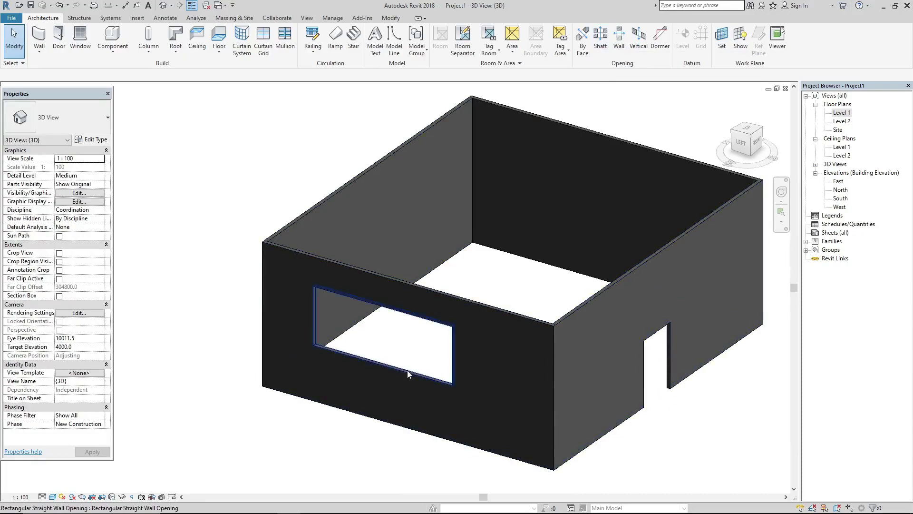
mouse_move(326, 322)
shift+middle_down()
mouse_move(499, 320)
mouse_move(586, 310)
mouse_move(577, 305)
shift+middle_up()
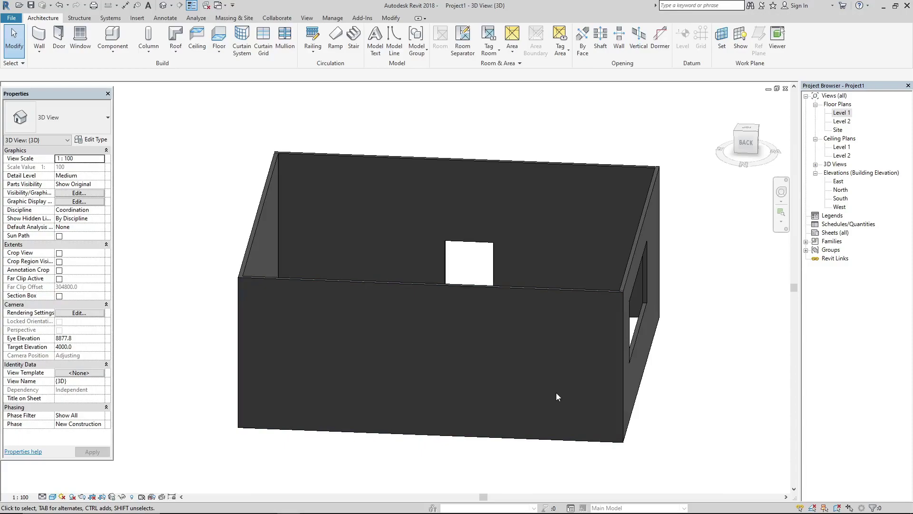
click(453, 288)
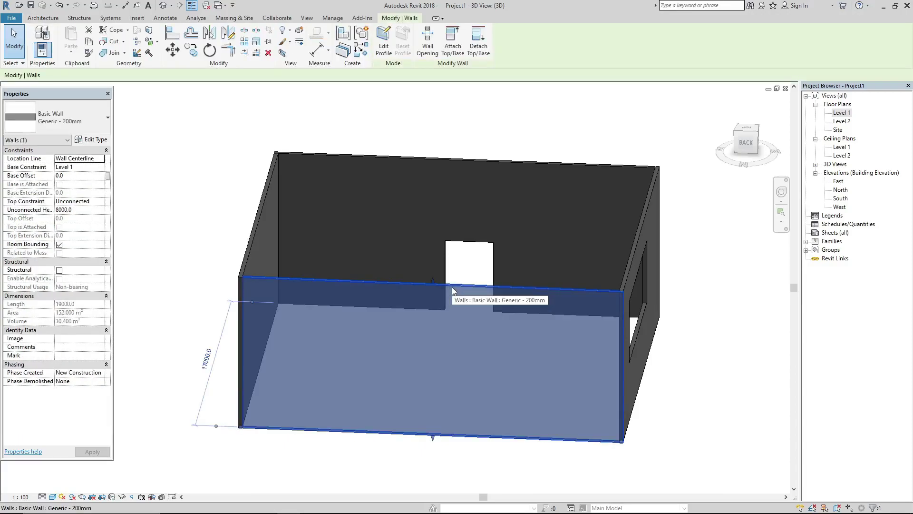
Enter Edit Profile mode for the long near-side wall
click(379, 49)
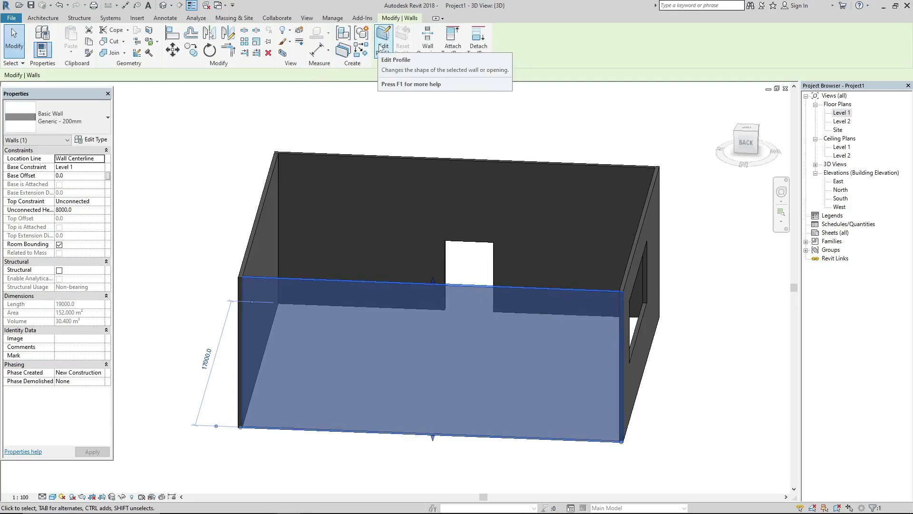
click(381, 49)
click(381, 49)
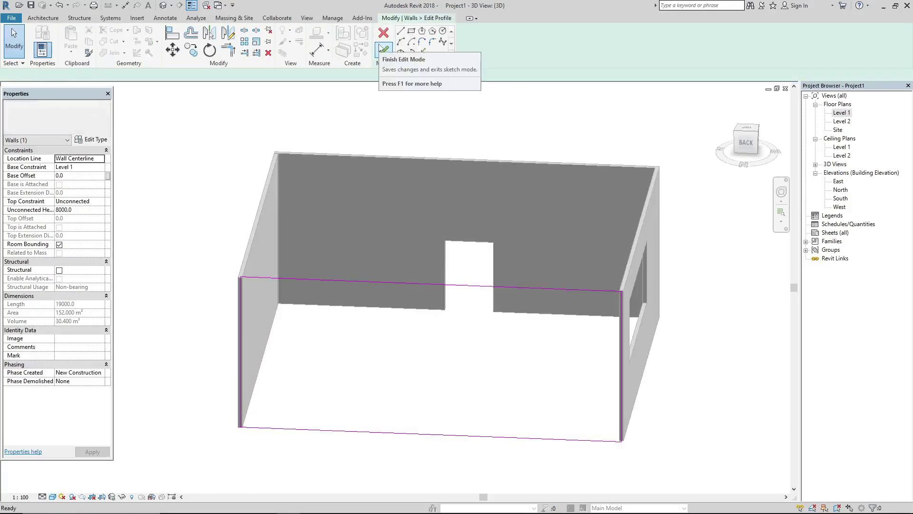
click(384, 35)
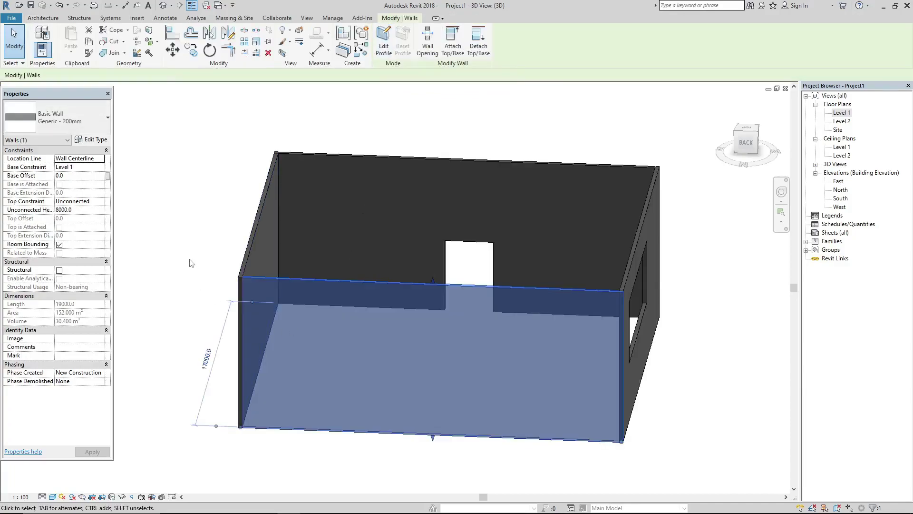
click(192, 263)
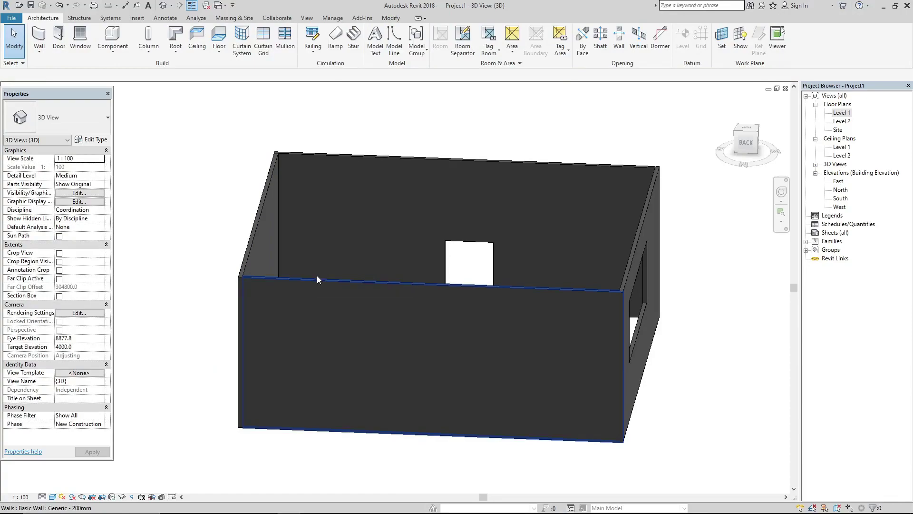
click(317, 277)
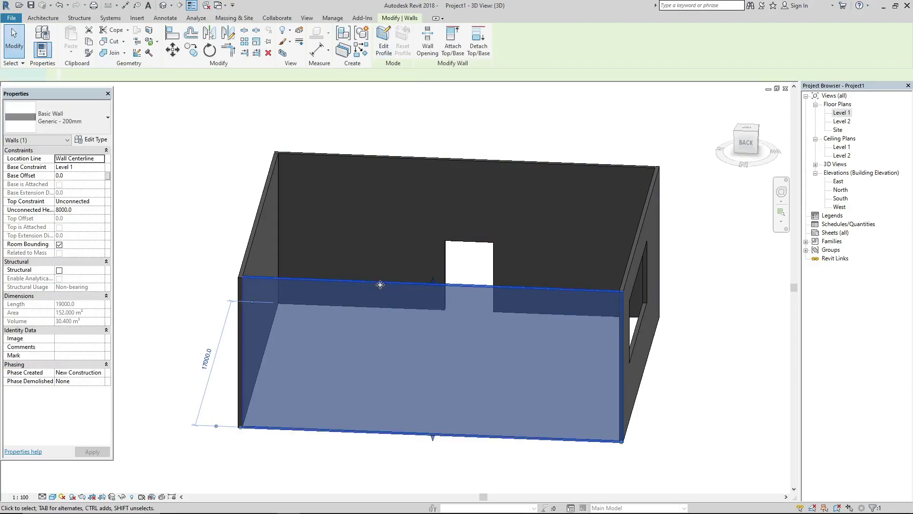
double_click(381, 284)
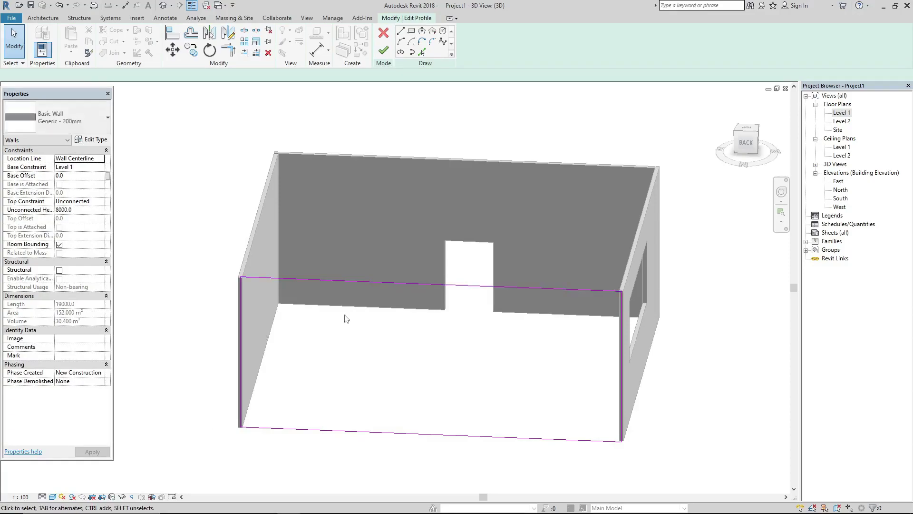
Face the profile sketch head-on via the ViewCube BACK face and zoom in
scroll(430, 147, up, 1)
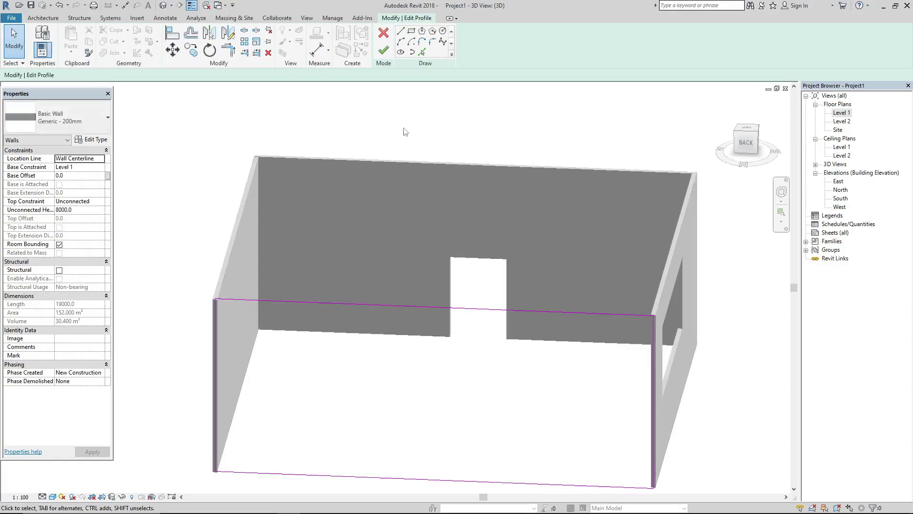
click(749, 142)
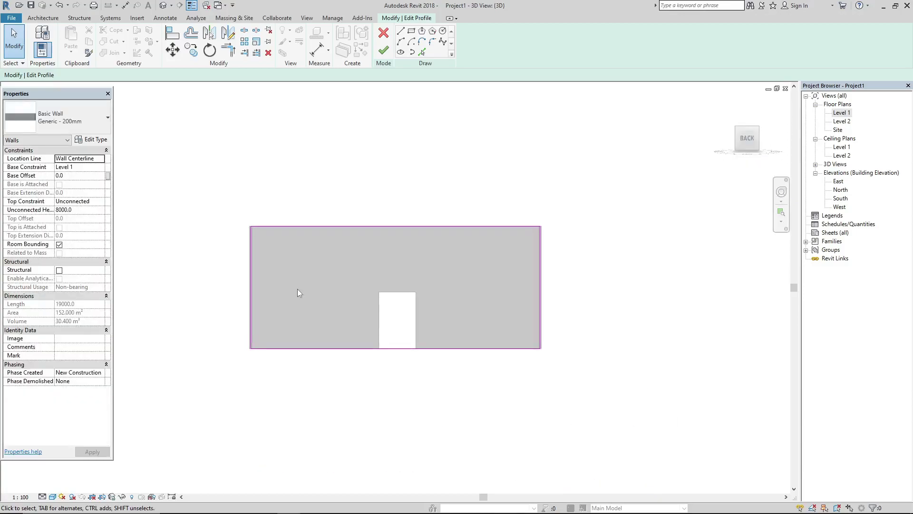
scroll(298, 288, up, 1)
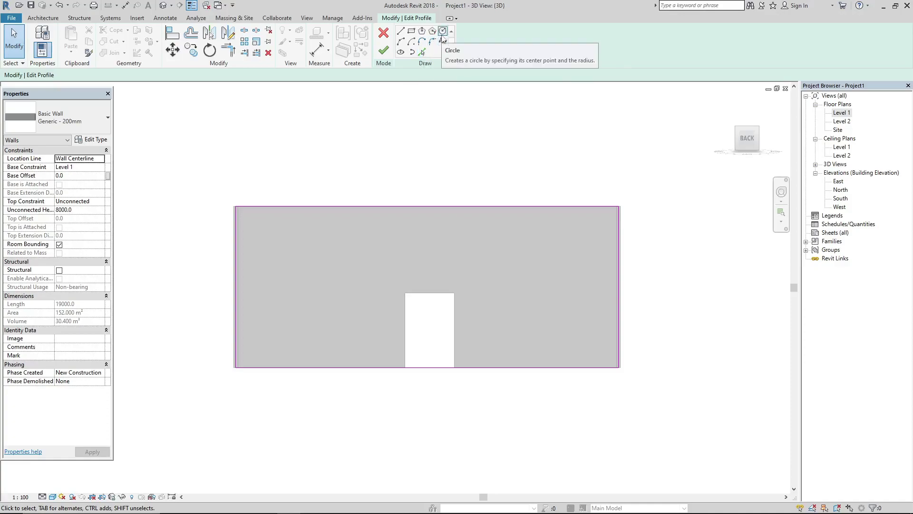
Sketch a circle on the wall's left side and a hexagon above the door gap
click(442, 41)
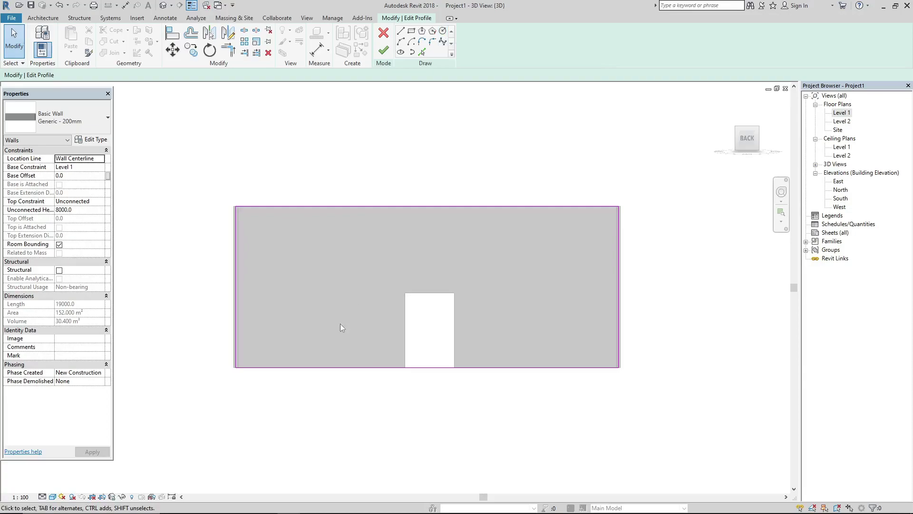
click(443, 31)
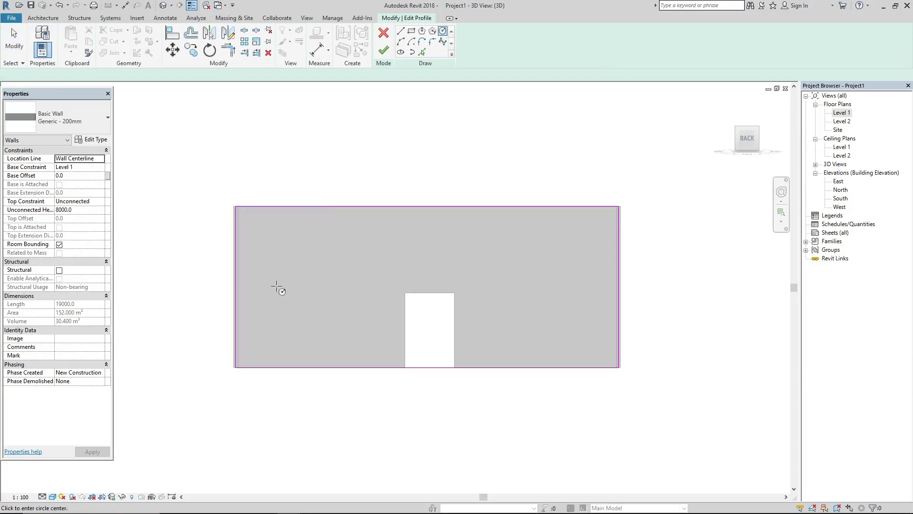
click(292, 283)
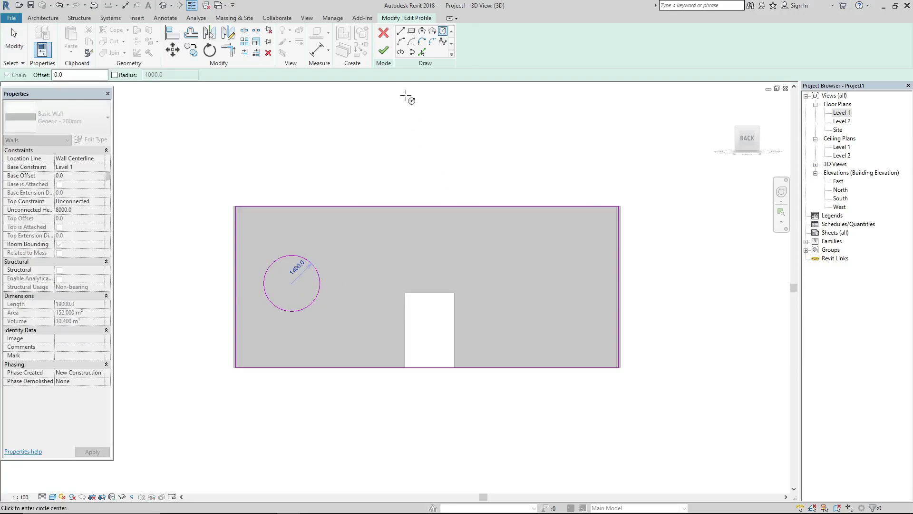
click(422, 31)
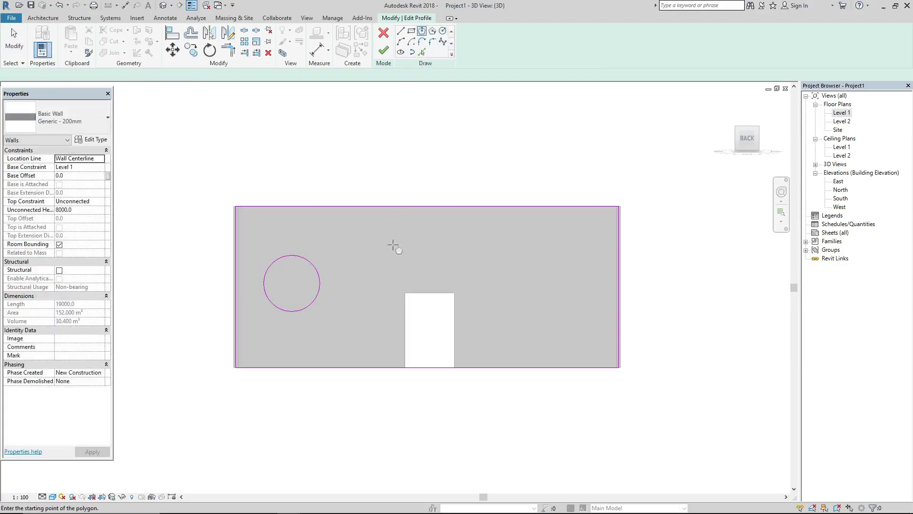
click(411, 293)
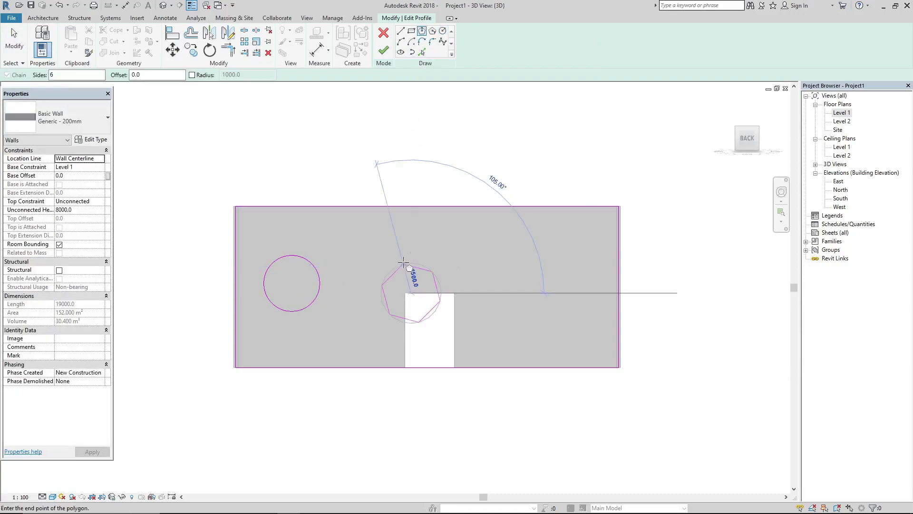
click(404, 252)
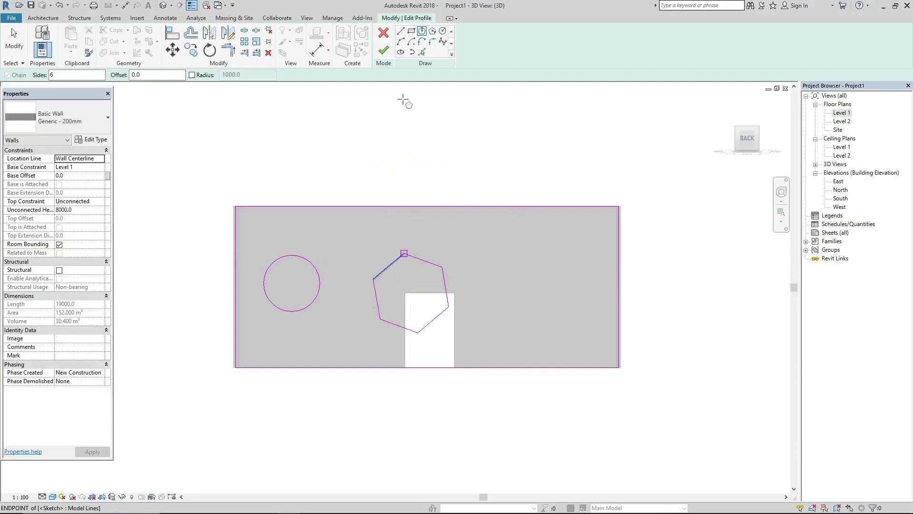
Sketch an ellipse with 3000 horizontal radius right of the door and finish the profile
click(403, 52)
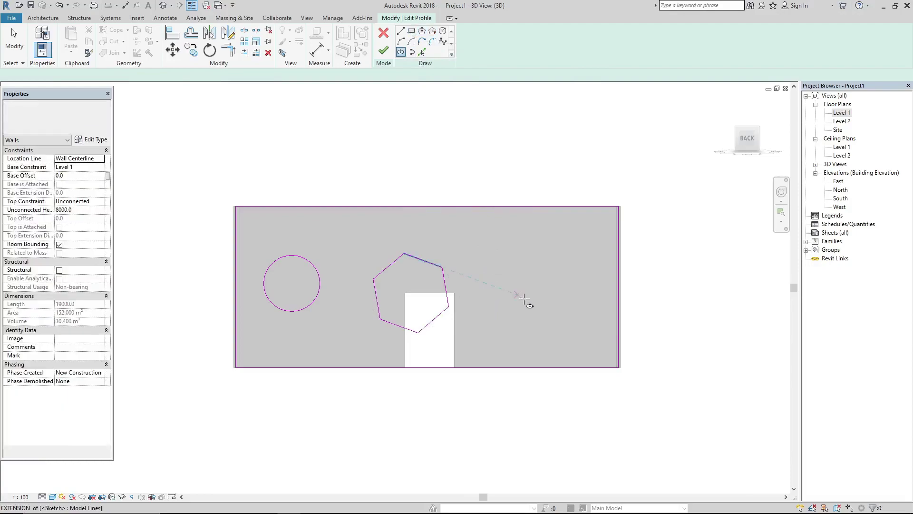
click(527, 270)
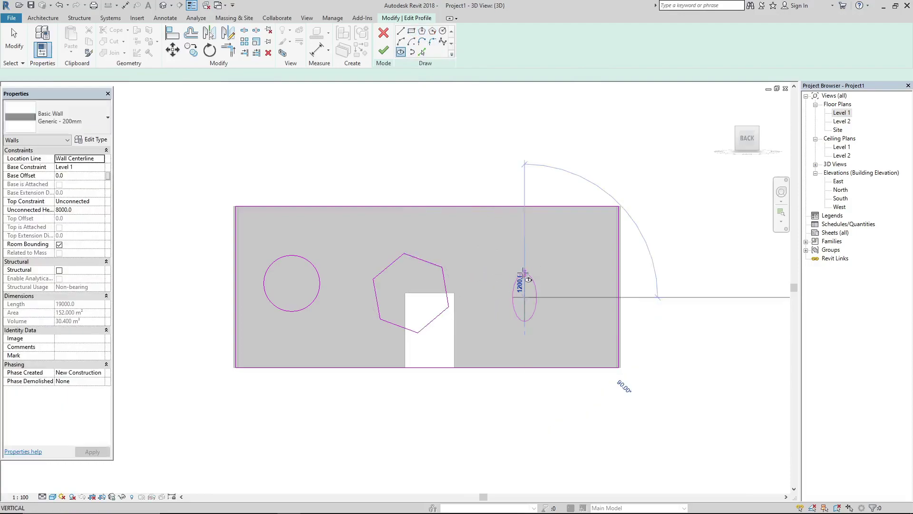
click(525, 269)
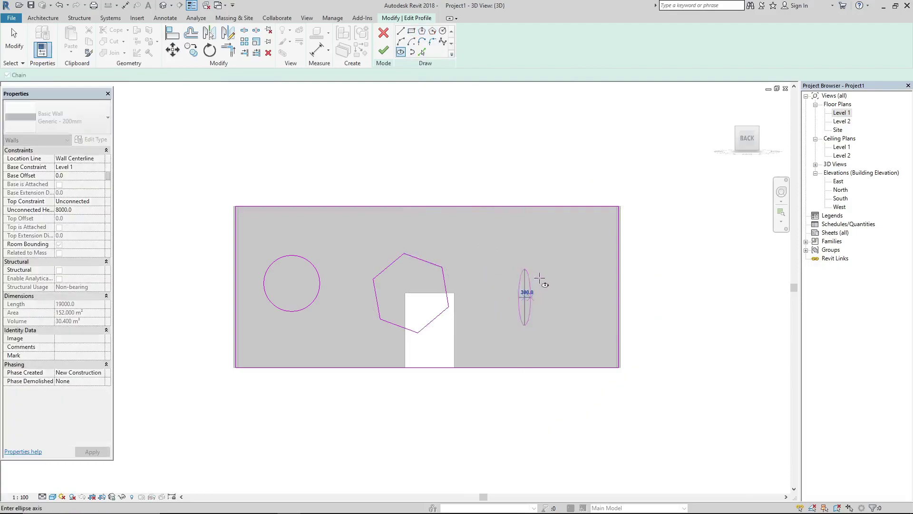
click(585, 297)
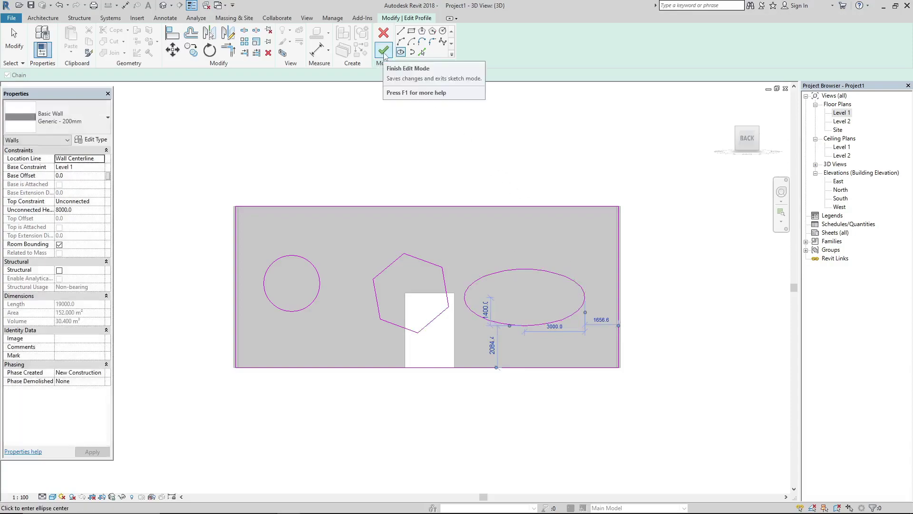
click(384, 51)
Deselect the wall and orbit the box from its front and right to view the circle, hexagon and ellipse holes
click(415, 134)
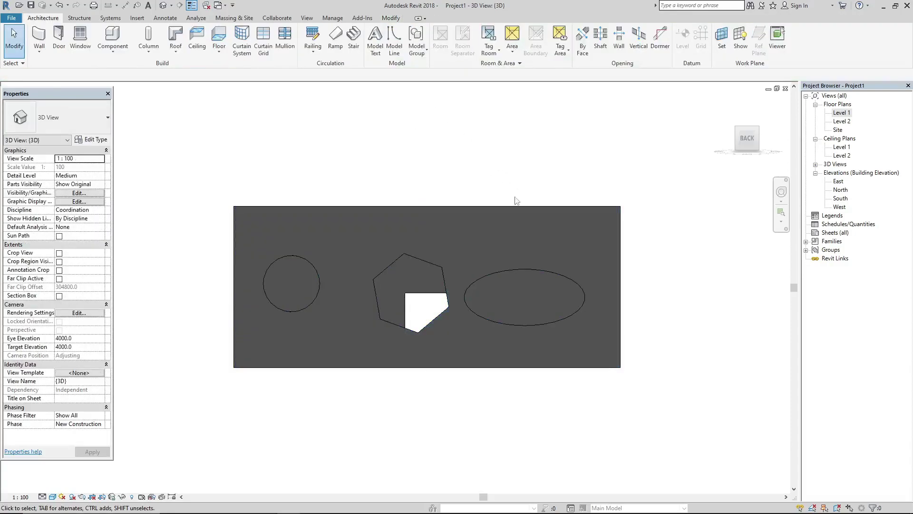
mouse_move(591, 238)
shift+middle_down()
mouse_move(479, 361)
mouse_move(458, 355)
shift+middle_up()
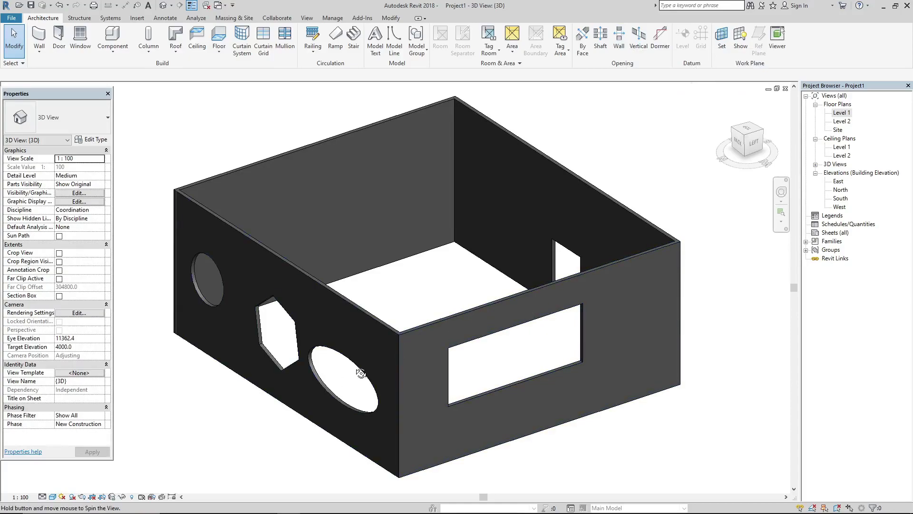
shift+middle_drag(359, 373, 393, 363)
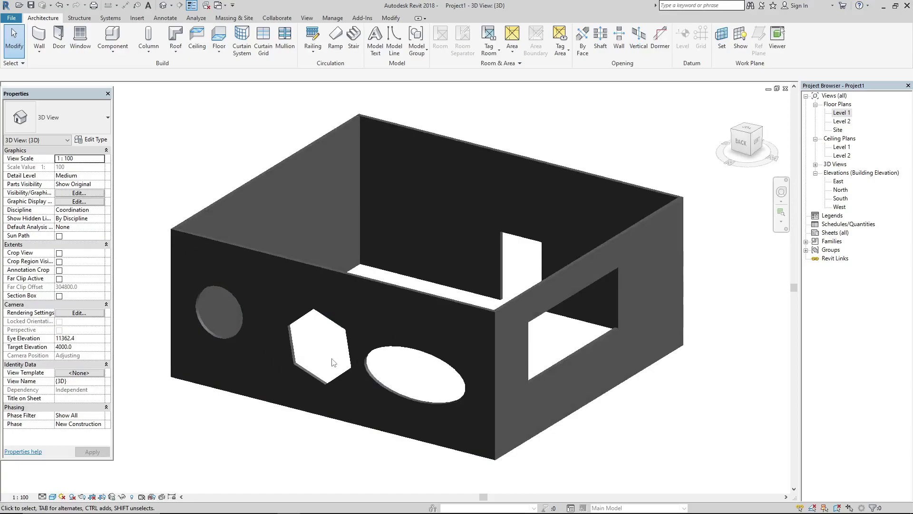
shift+middle_drag(331, 363, 311, 333)
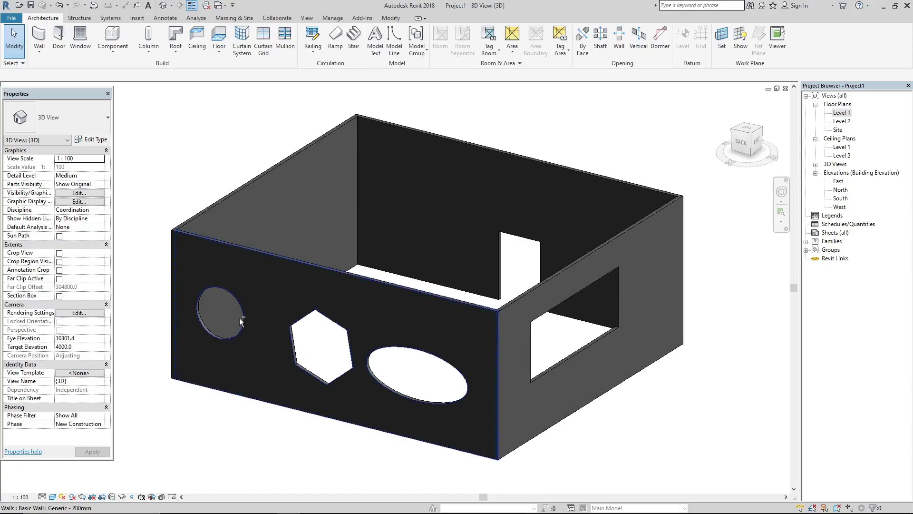
mouse_move(253, 348)
shift+middle_down()
mouse_move(509, 349)
mouse_move(587, 365)
mouse_move(680, 336)
mouse_move(748, 287)
shift+middle_up()
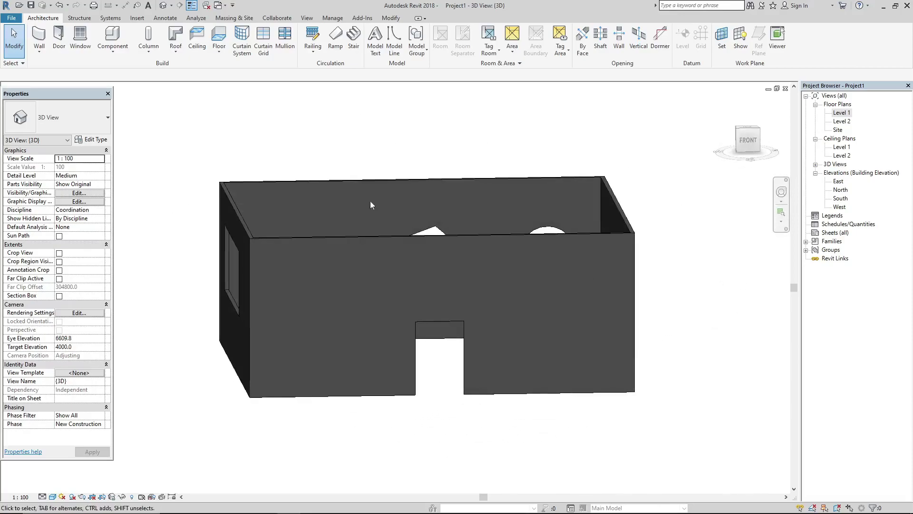
mouse_move(709, 261)
shift+middle_down()
mouse_move(606, 279)
mouse_move(472, 276)
shift+middle_up()
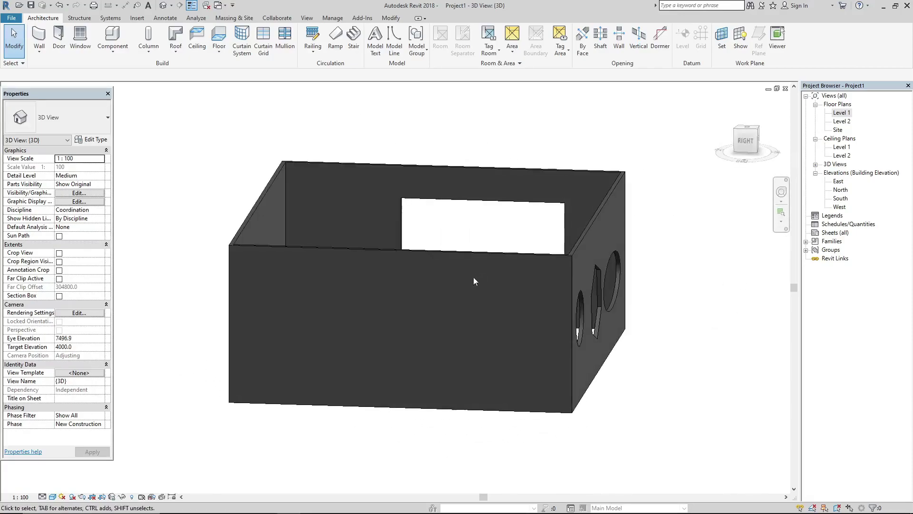
Open the near side wall's profile facing it head-on and draw a 1421.9-radius semicircular arc at the top-left
double_click(419, 258)
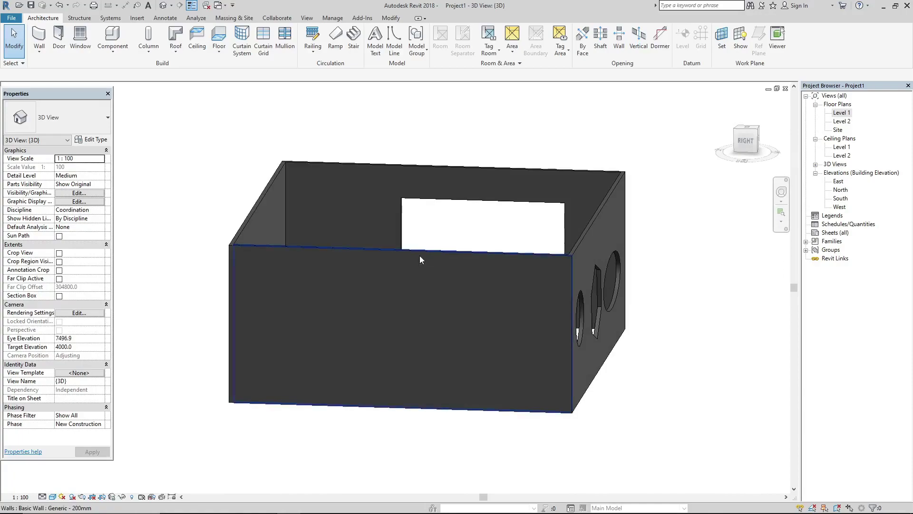
click(749, 144)
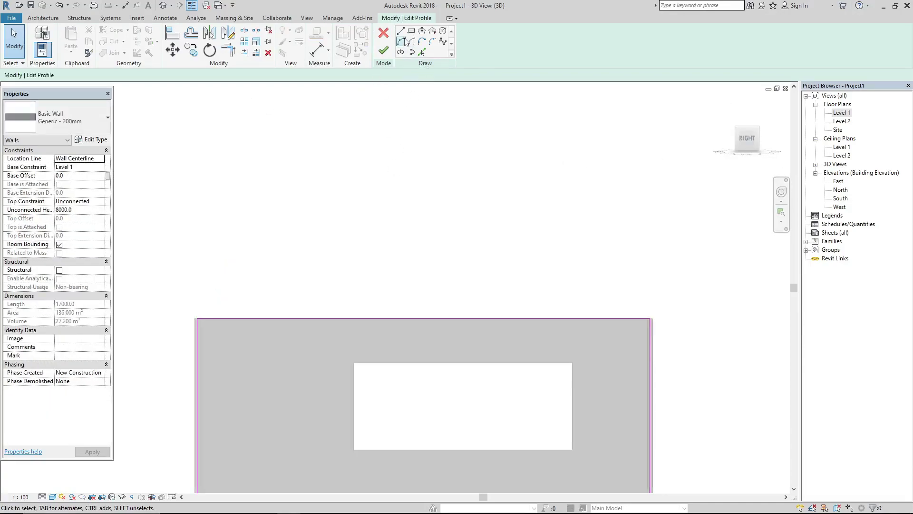
click(405, 41)
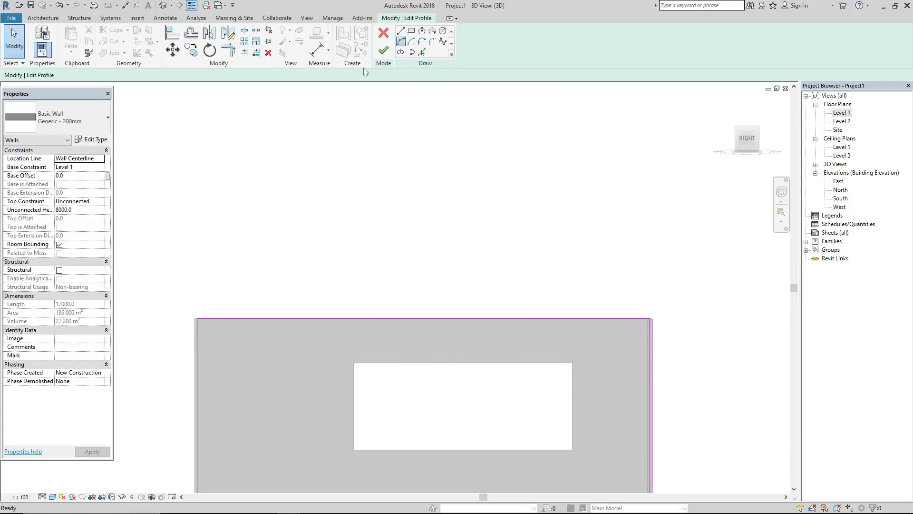
click(195, 316)
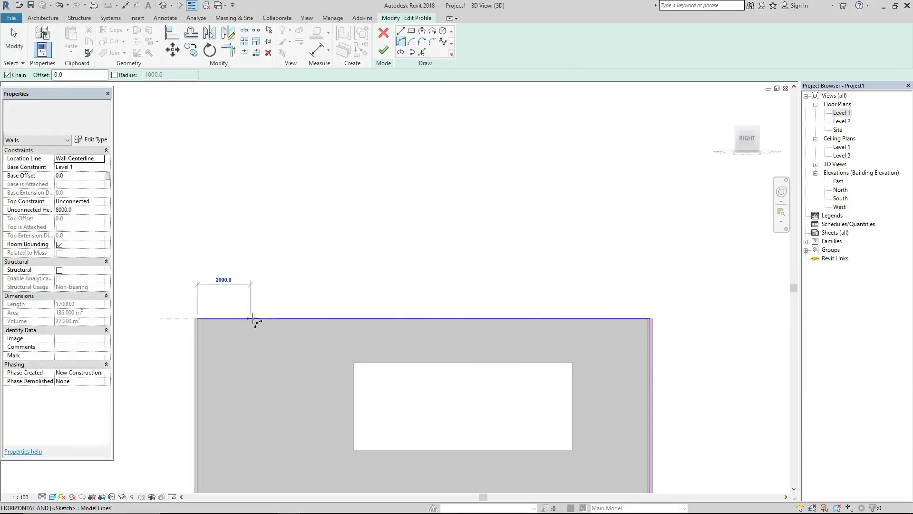
click(270, 319)
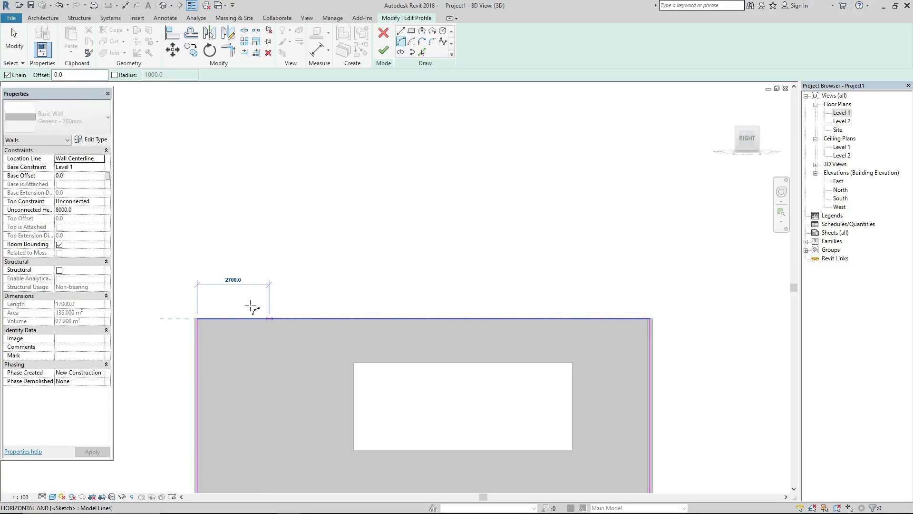
click(238, 269)
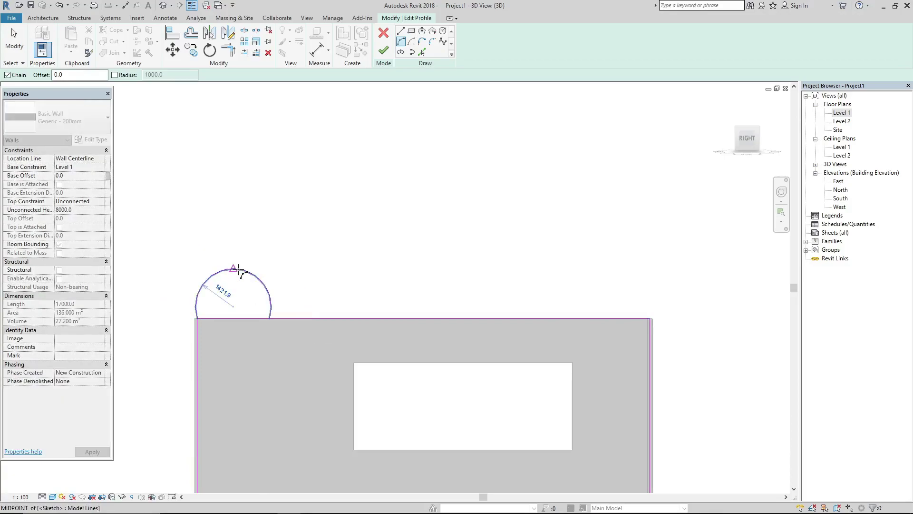
key(Escape)
key(Escape)
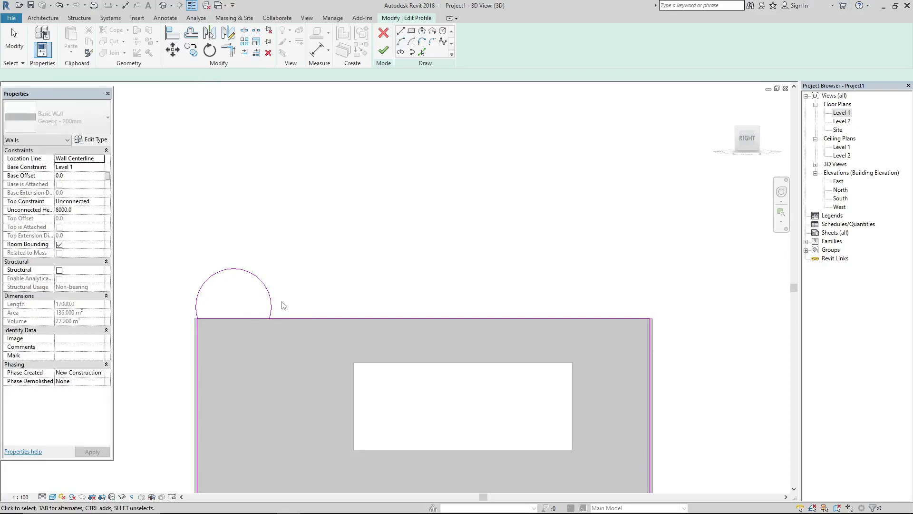
Draw a short straight sketch line along the top edge from the arc's right end
click(297, 319)
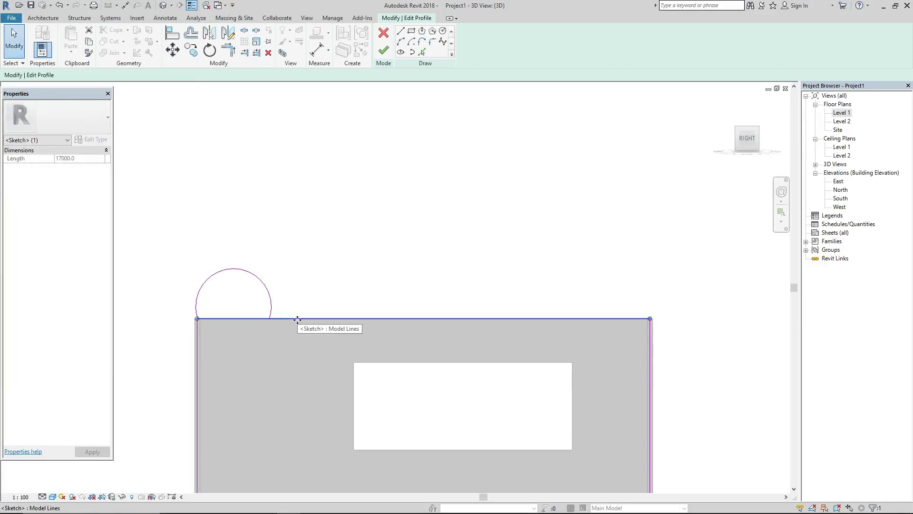
key(Escape)
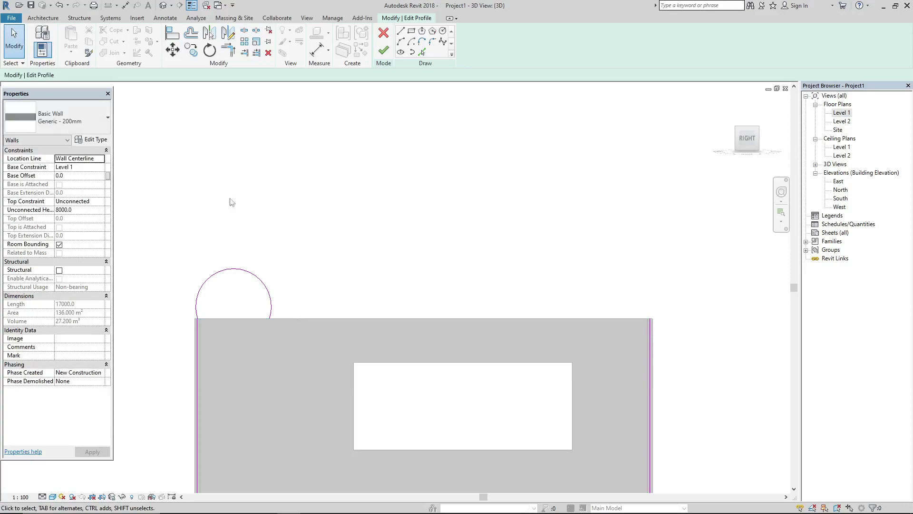
click(402, 32)
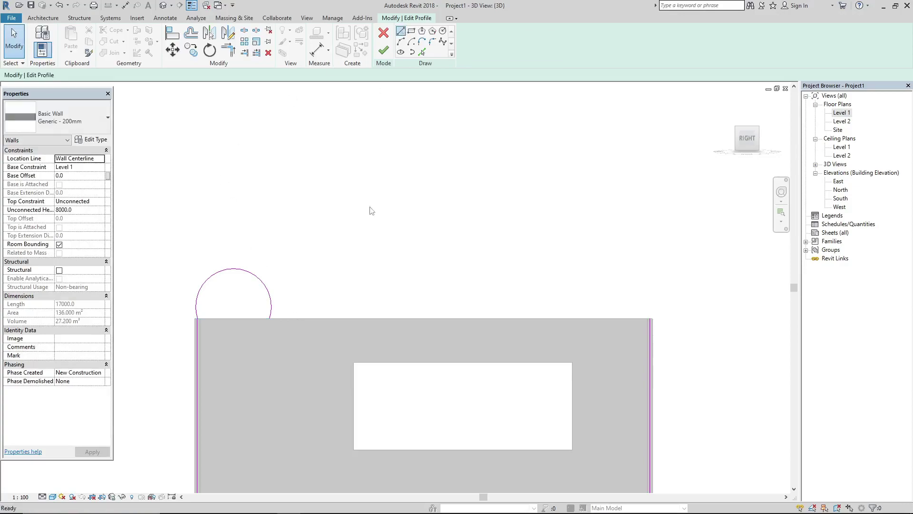
click(271, 318)
click(315, 317)
key(Escape)
key(Escape)
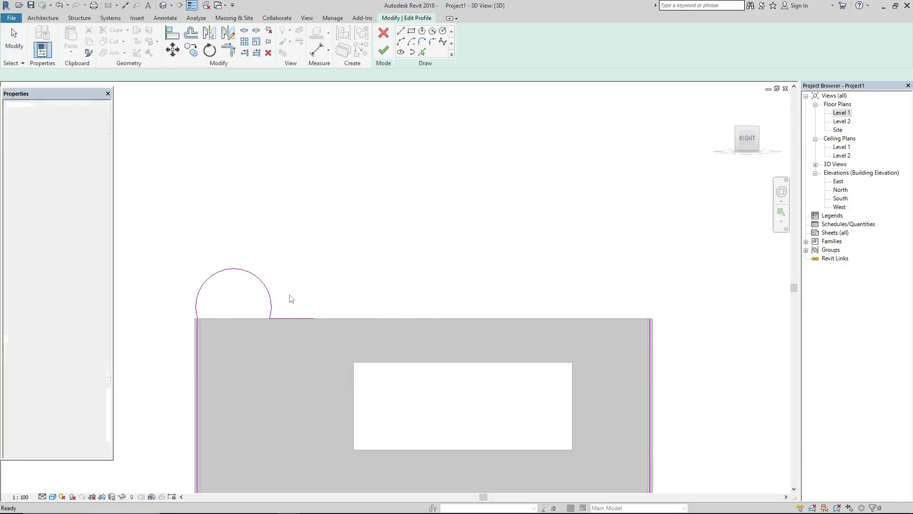
click(269, 294)
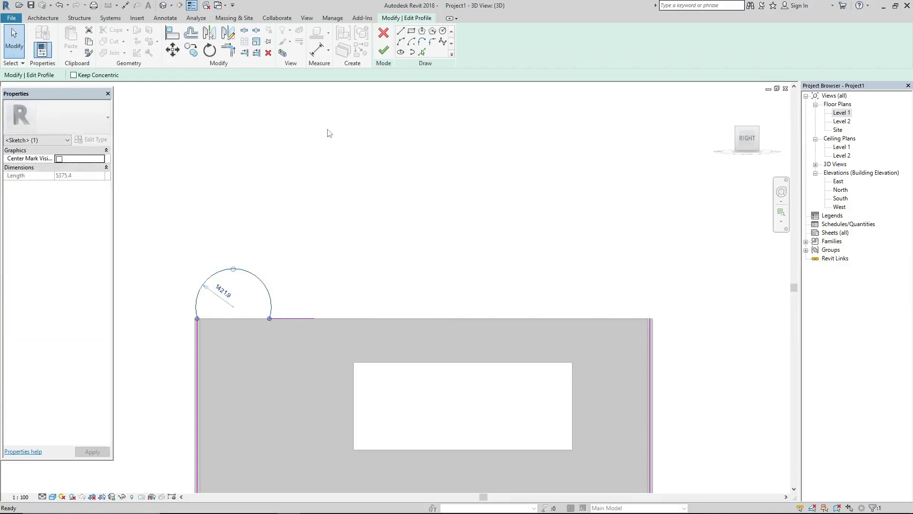
Mirror the arc about a vertical axis at the short line's midpoint to create a second arc
key(m)
key(m)
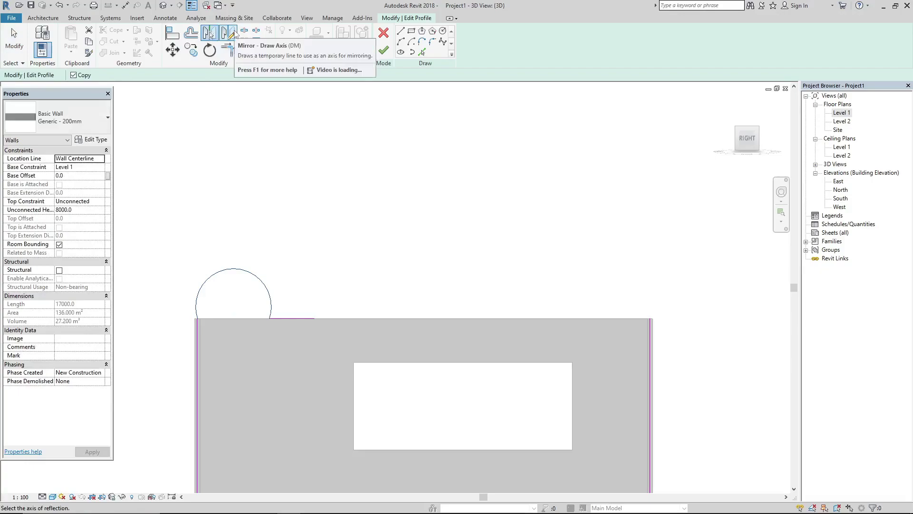
click(233, 33)
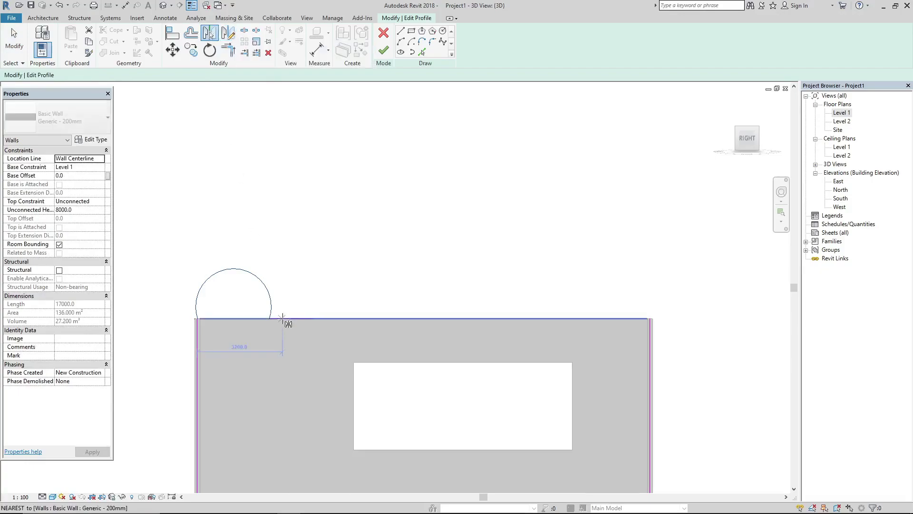
click(291, 317)
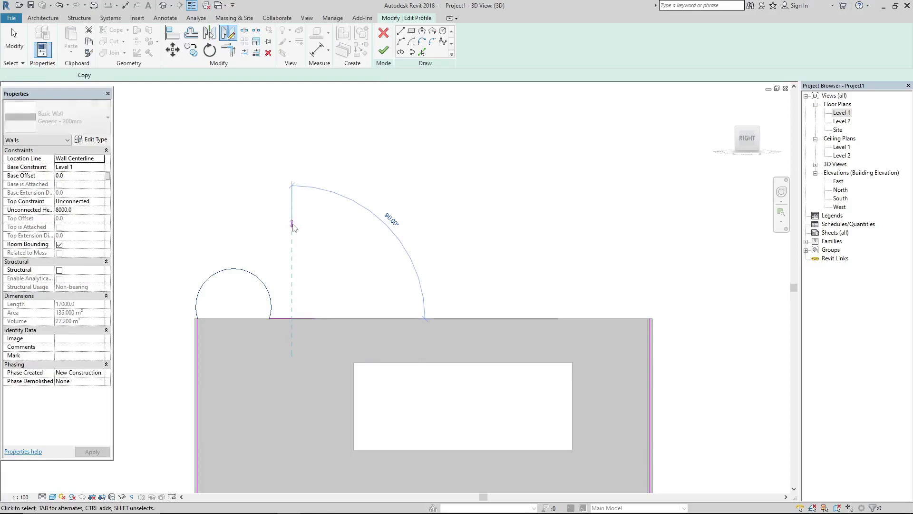
click(292, 223)
click(428, 323)
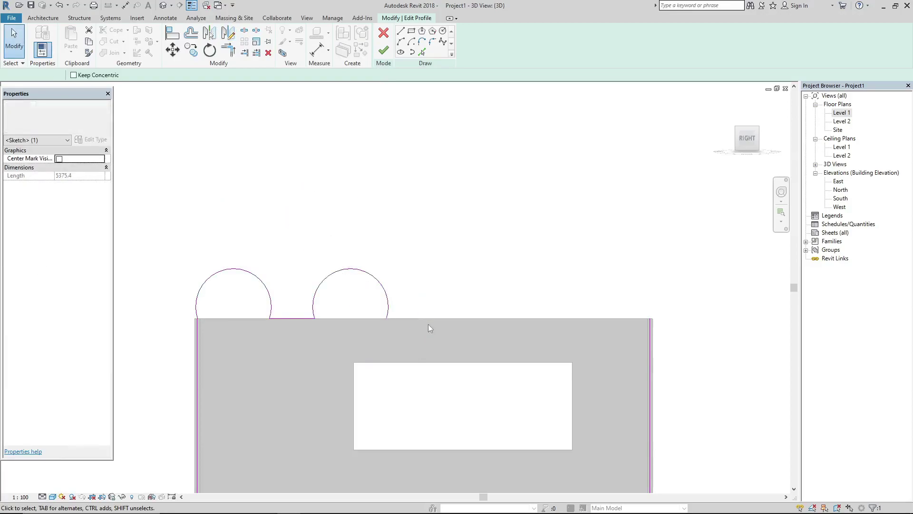
Copy the second arc and its connecting line twice to the right, giving four arcs
mouse_move(342, 342)
mouse_down()
mouse_move(308, 286)
mouse_move(306, 257)
mouse_up()
key(c)
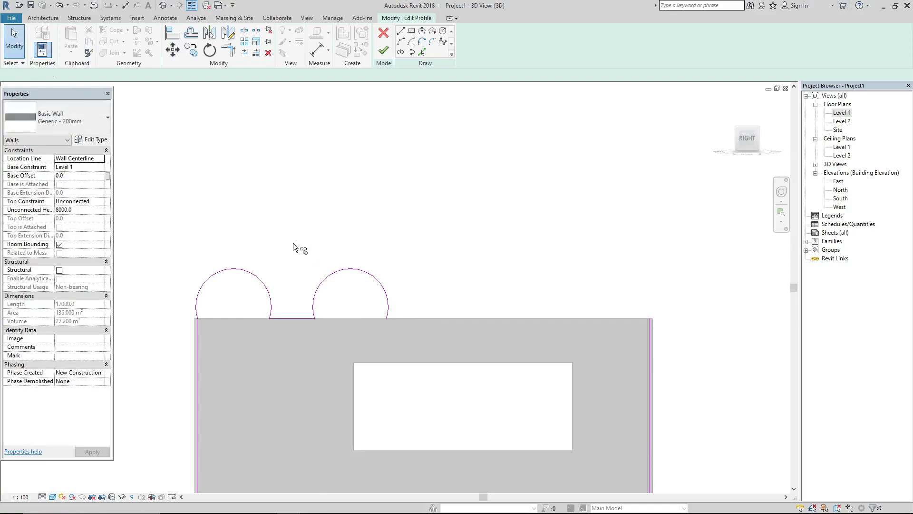
key(o)
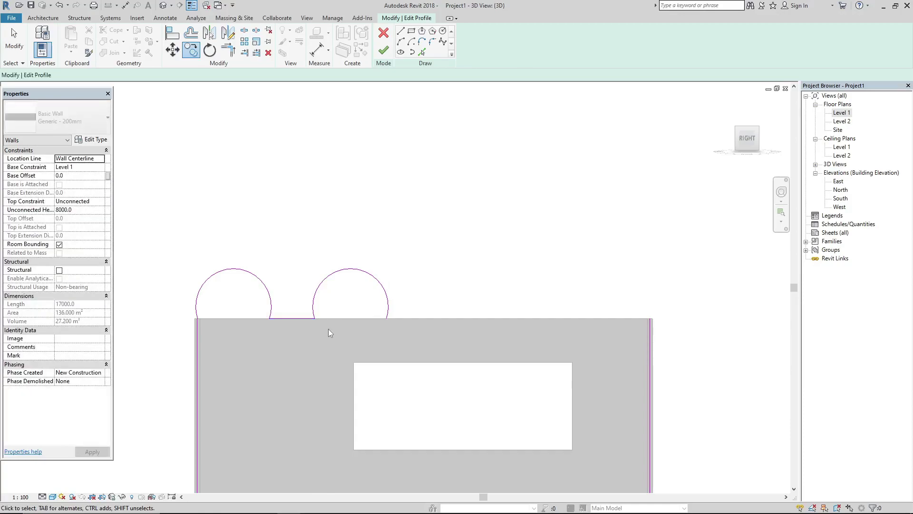
key(Escape)
drag(328, 329, 291, 287)
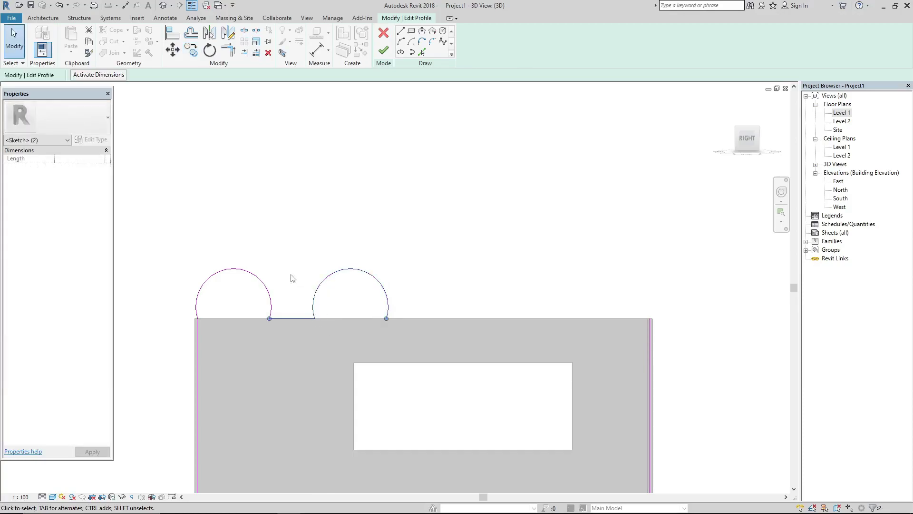
click(195, 51)
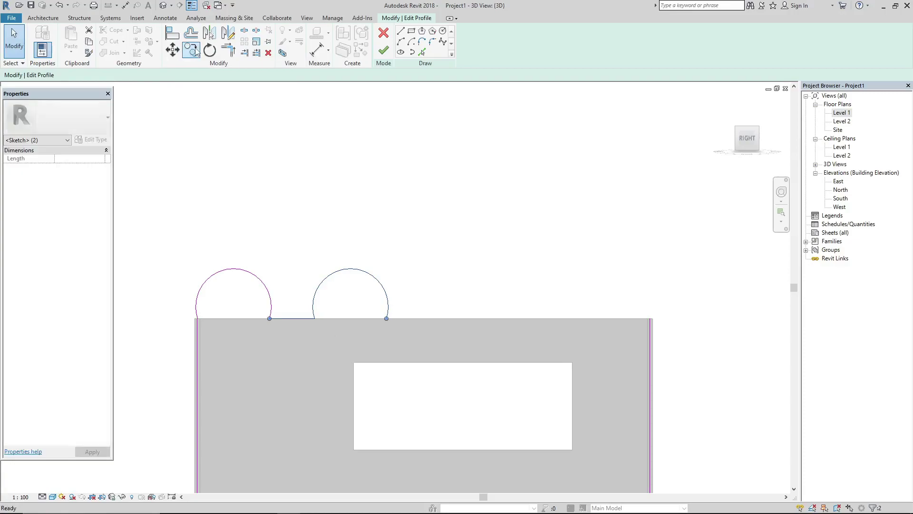
click(270, 318)
click(386, 317)
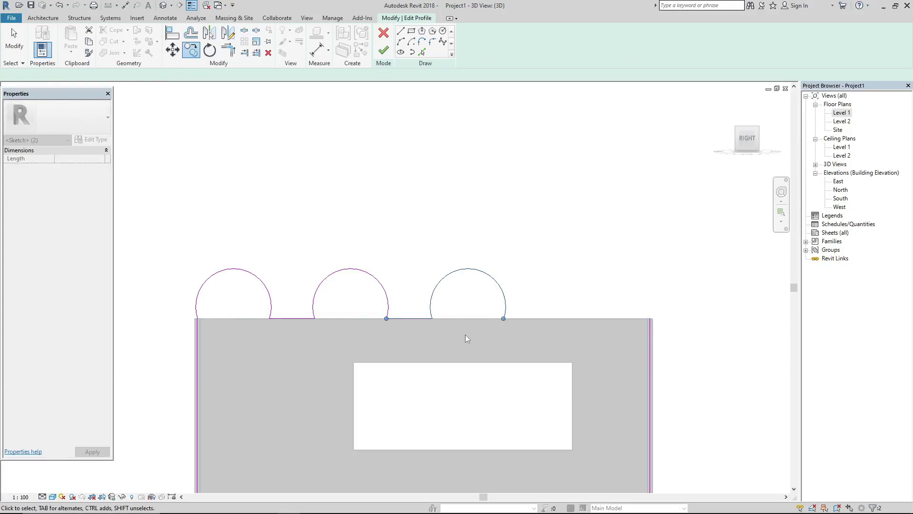
key(c)
key(o)
click(386, 318)
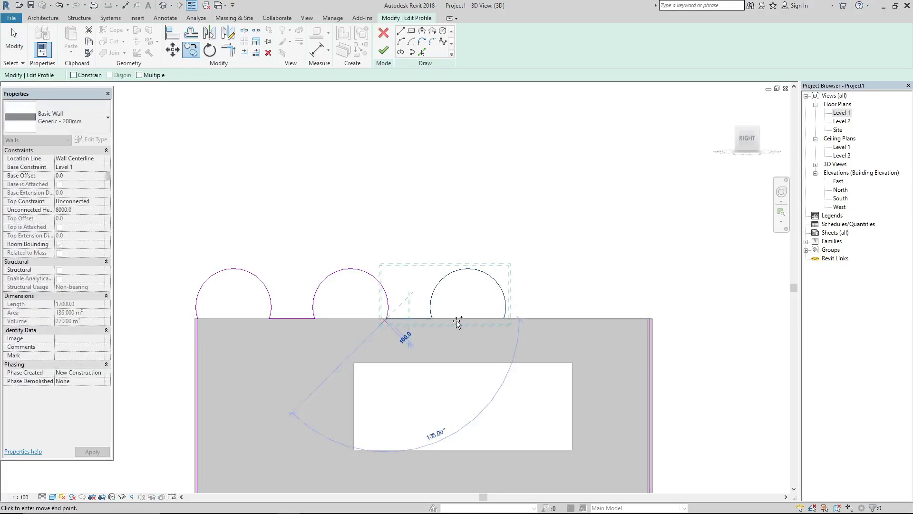
click(503, 318)
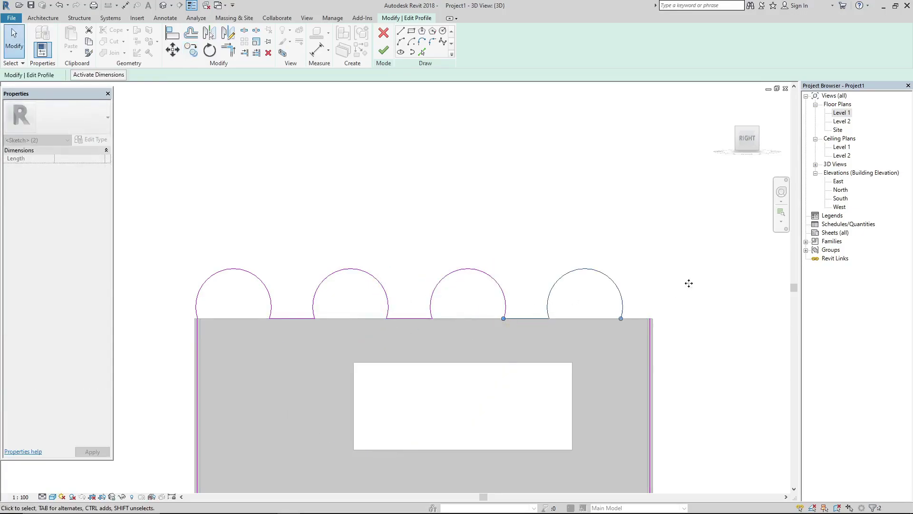
click(257, 145)
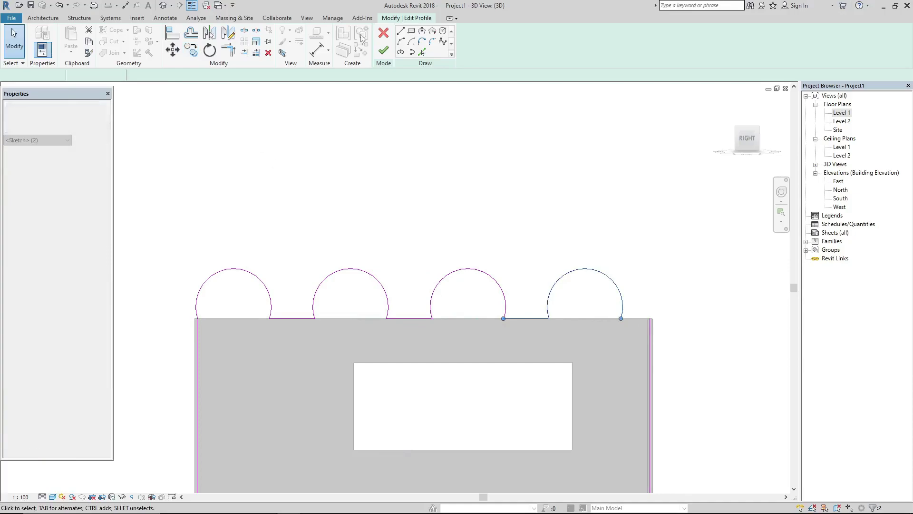
Draw a closing line to the top-right corner, finish the profile, and orbit to an isometric view
click(401, 32)
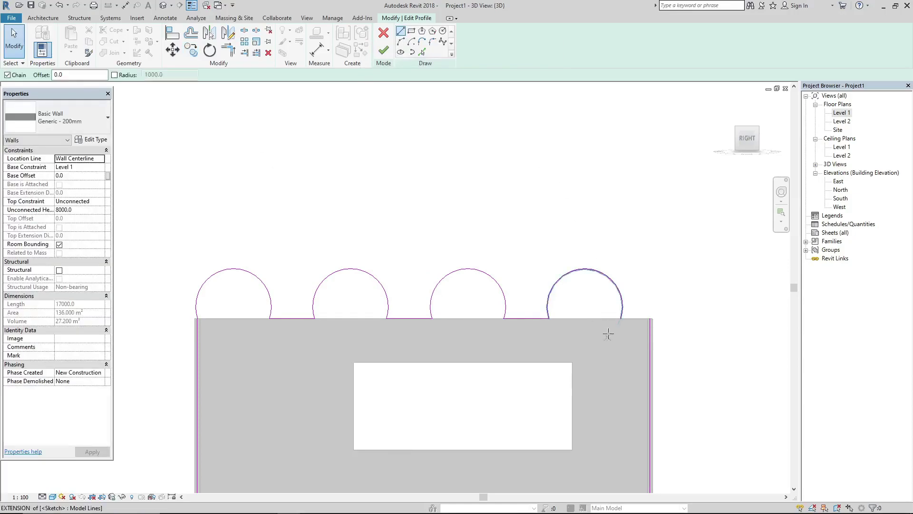
click(622, 318)
click(649, 318)
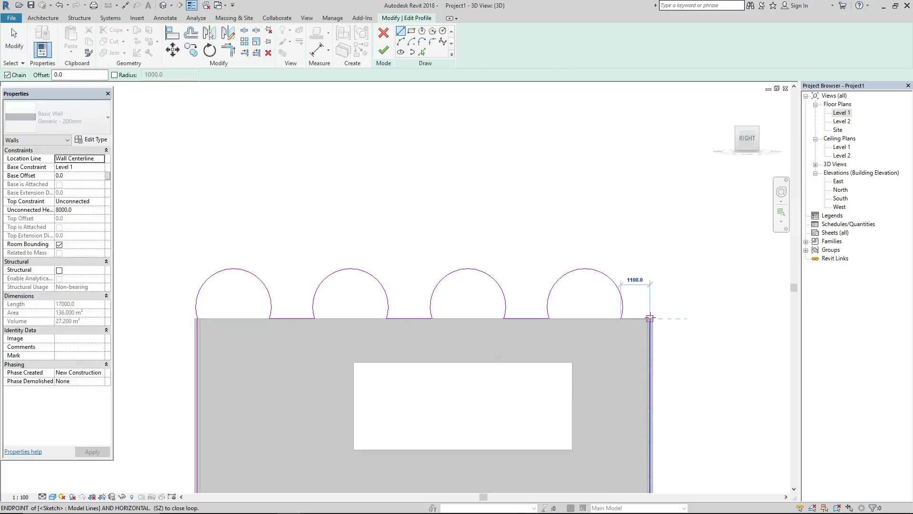
key(Escape)
key(Escape)
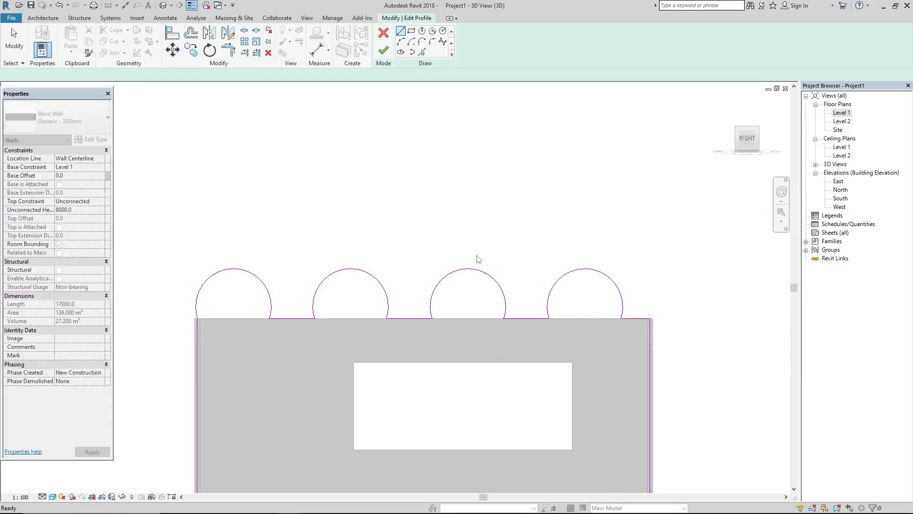
scroll(477, 257, down, 2)
scroll(450, 298, down, 1)
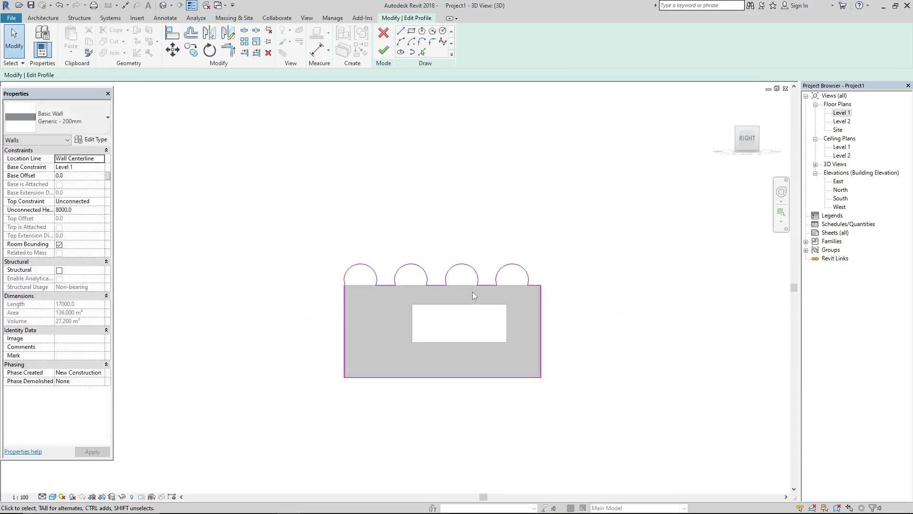
scroll(390, 355, up, 2)
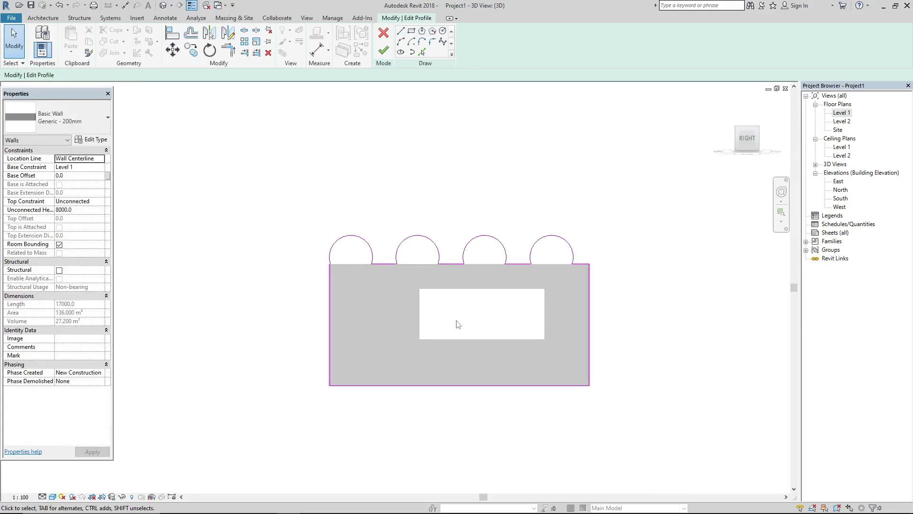
click(383, 50)
click(423, 114)
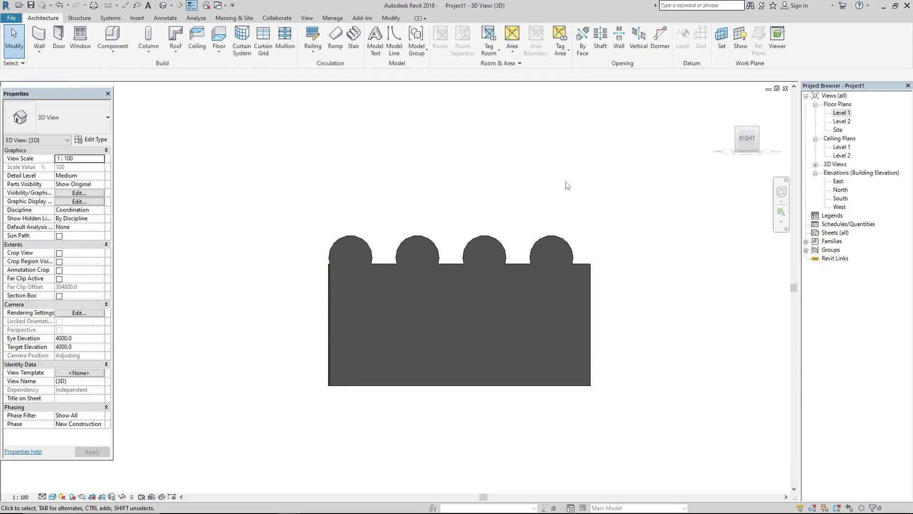
mouse_move(612, 184)
shift+middle_down()
mouse_move(513, 371)
mouse_move(524, 295)
mouse_move(418, 247)
mouse_move(618, 180)
mouse_move(652, 206)
mouse_move(630, 212)
shift+middle_up()
Reopen the humped wall's profile facing it and draw a radius 700 circle inside the first arch
double_click(498, 259)
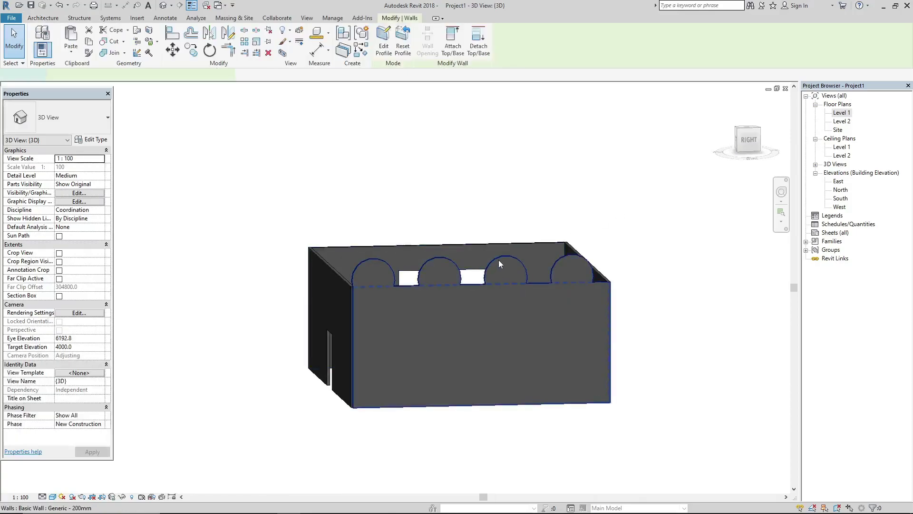
click(752, 143)
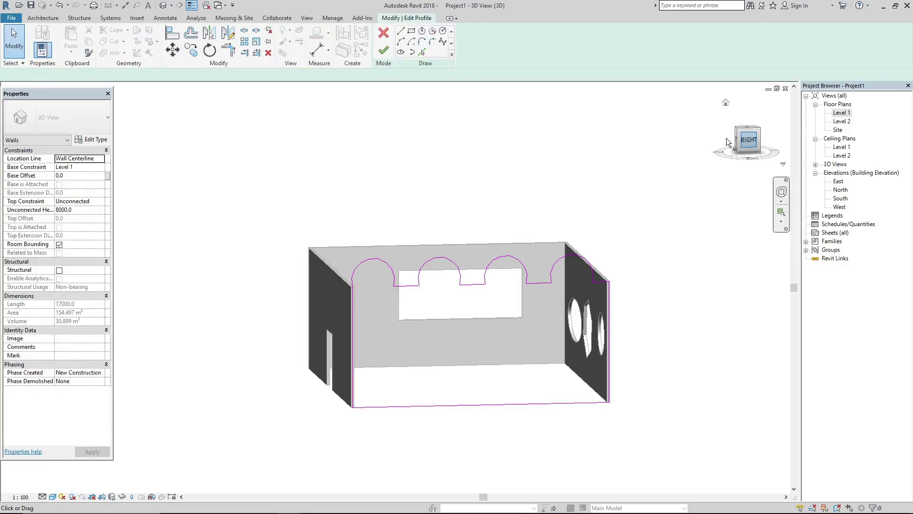
click(442, 31)
scroll(290, 212, up, 1)
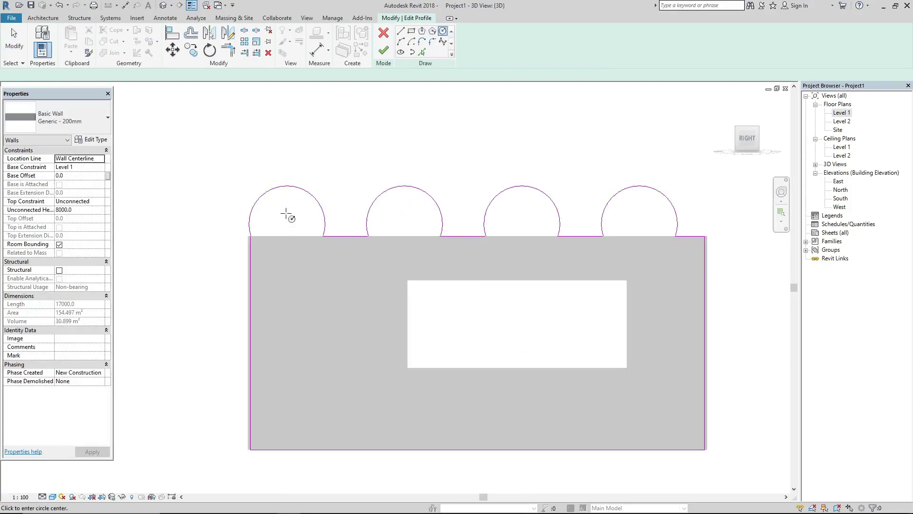
scroll(287, 229, up, 3)
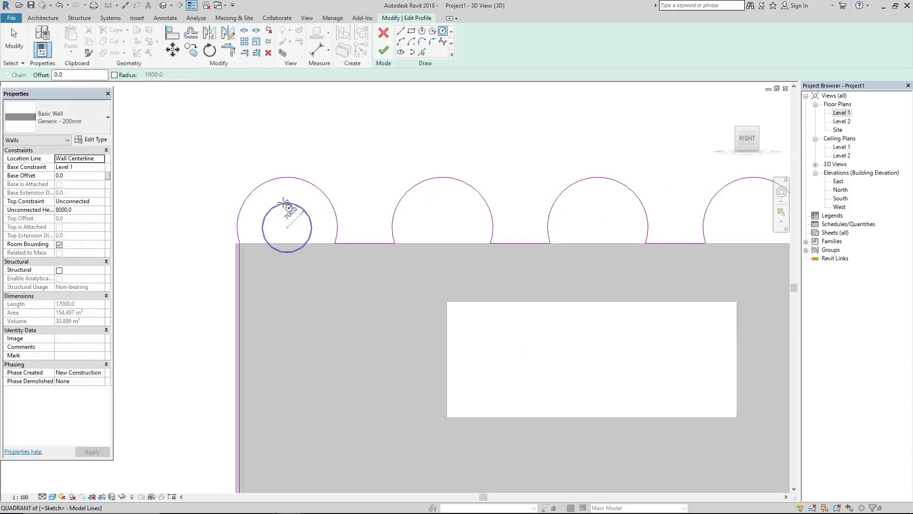
click(284, 203)
key(Escape)
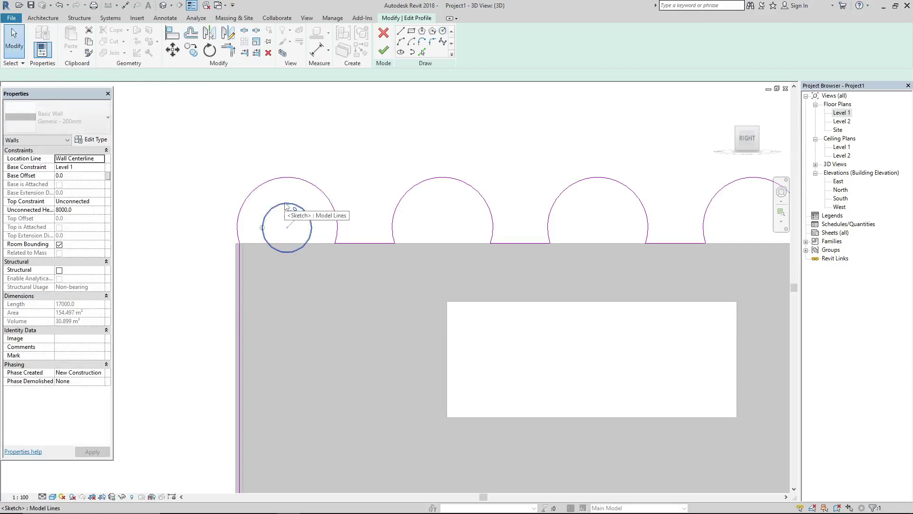
Copy the circle into the second, third and fourth arches and finish the profile edit
click(286, 203)
key(m)
key(v)
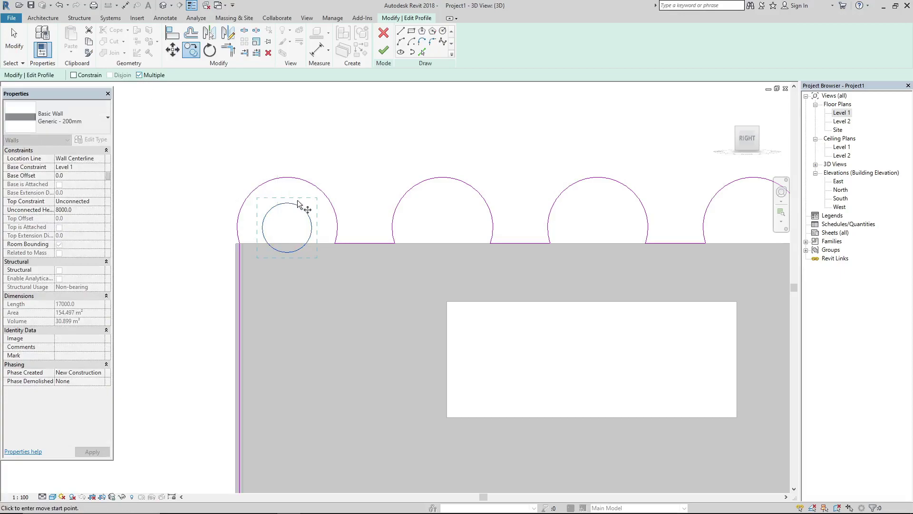
click(238, 243)
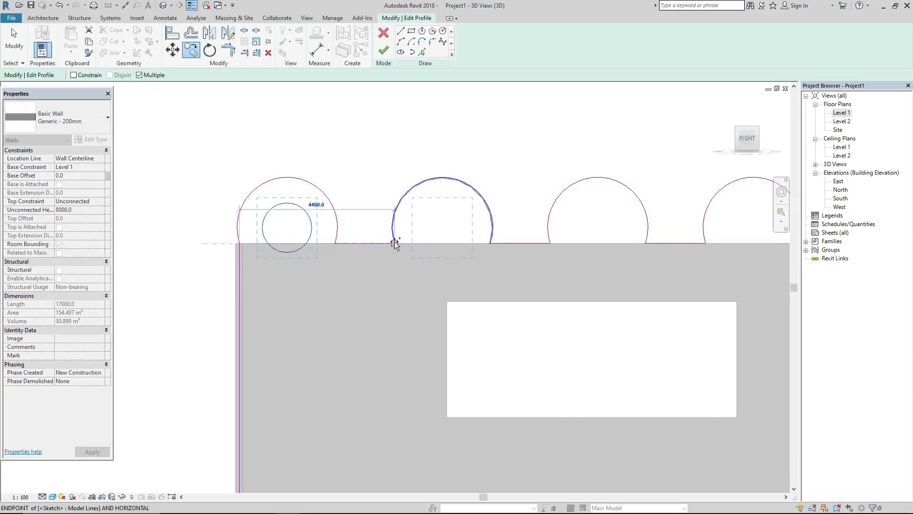
click(394, 243)
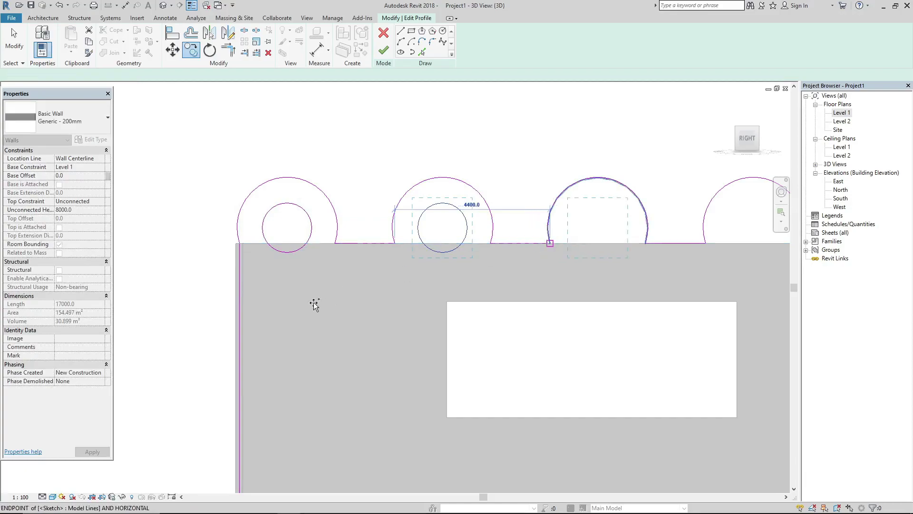
click(550, 244)
scroll(549, 243, down, 2)
click(609, 258)
key(r)
key(o)
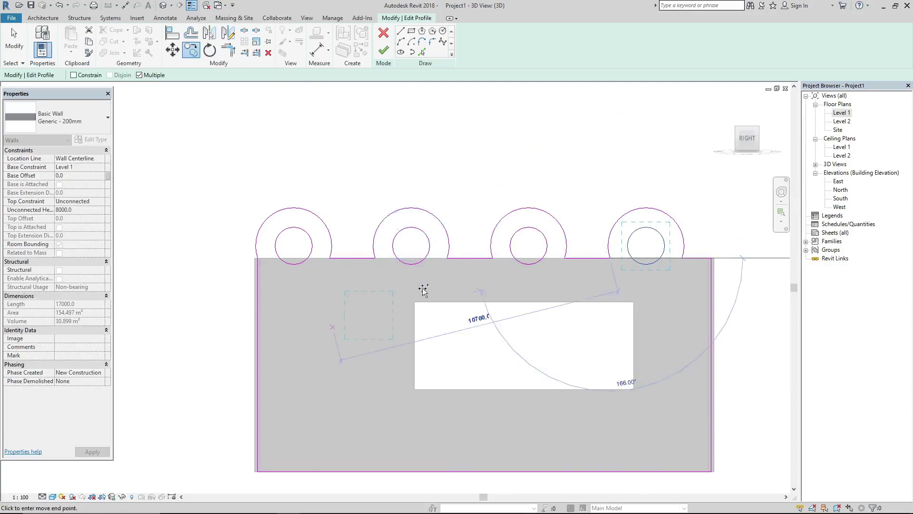
click(384, 50)
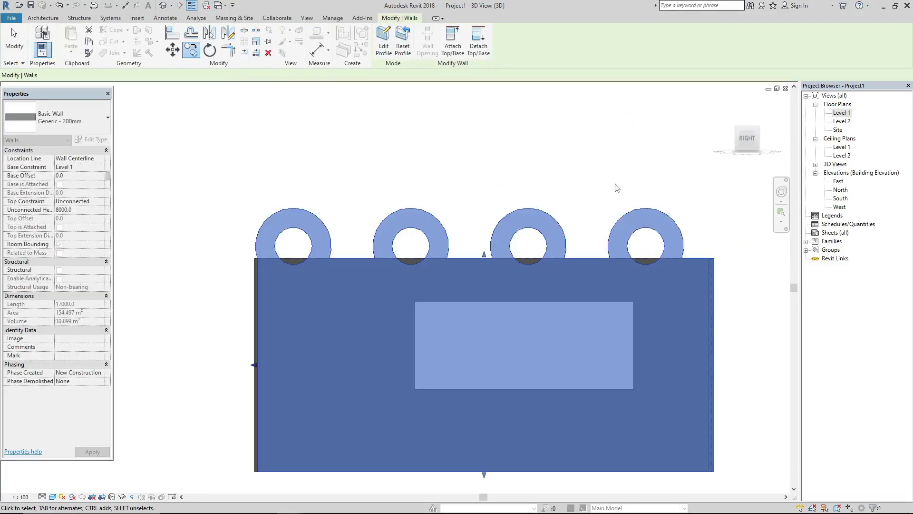
shift+middle_drag(614, 184, 251, 215)
click(250, 216)
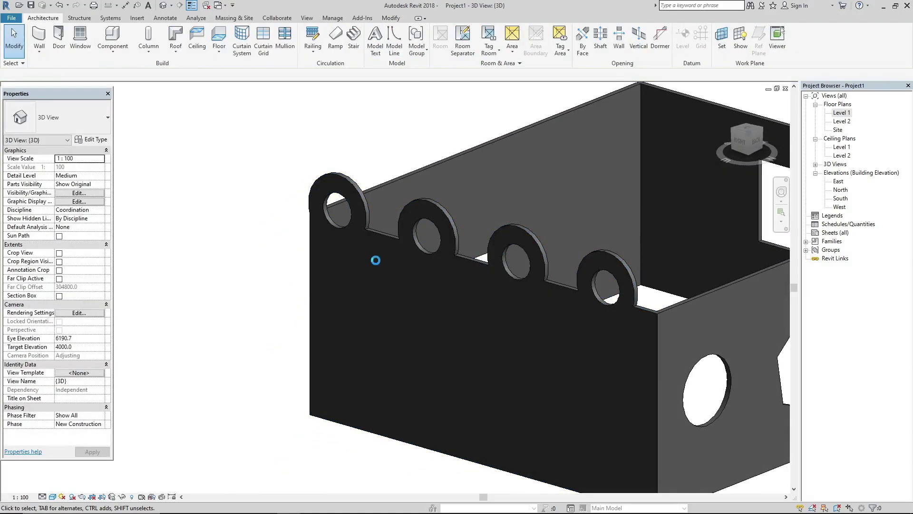
scroll(376, 260, down, 3)
scroll(312, 297, down, 1)
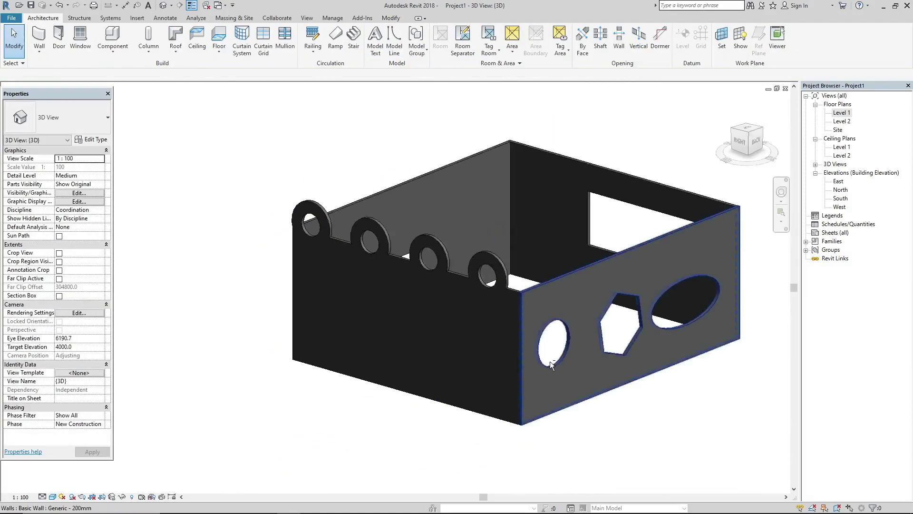
shift+middle_drag(550, 361, 259, 351)
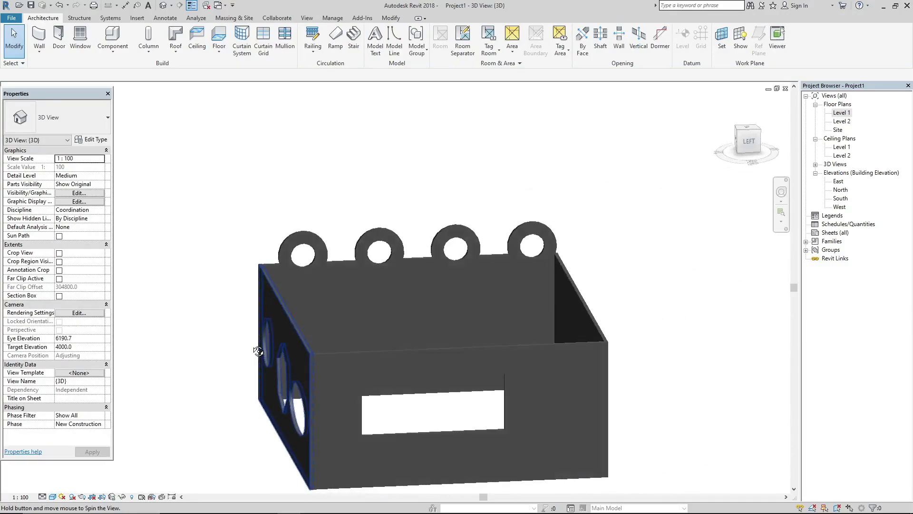
click(304, 295)
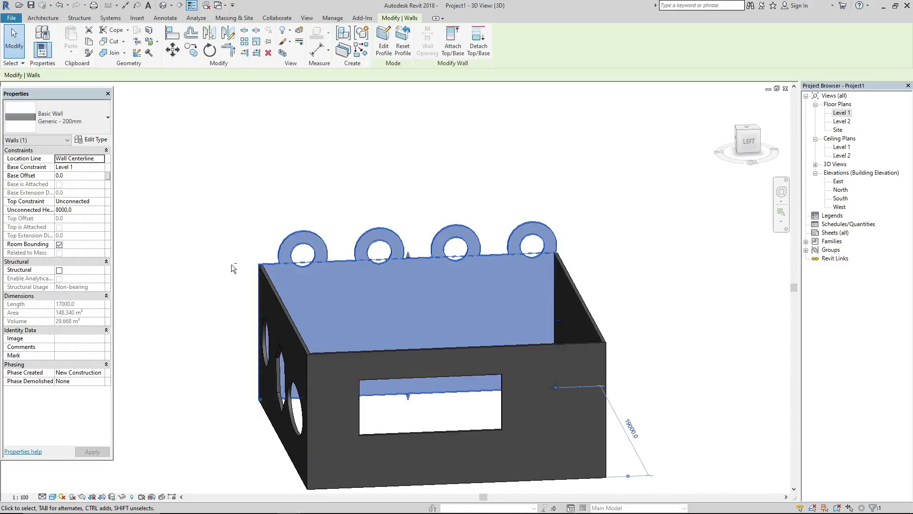
shift+middle_drag(376, 263, 333, 195)
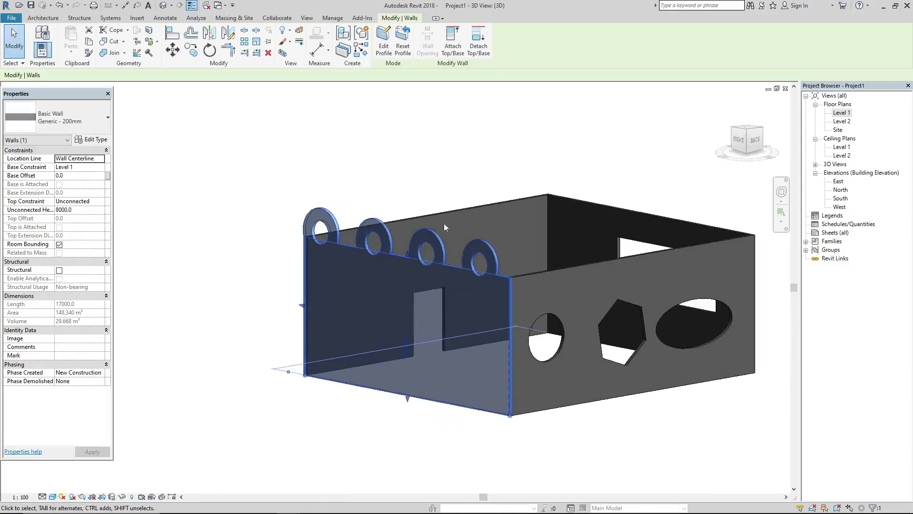
click(333, 195)
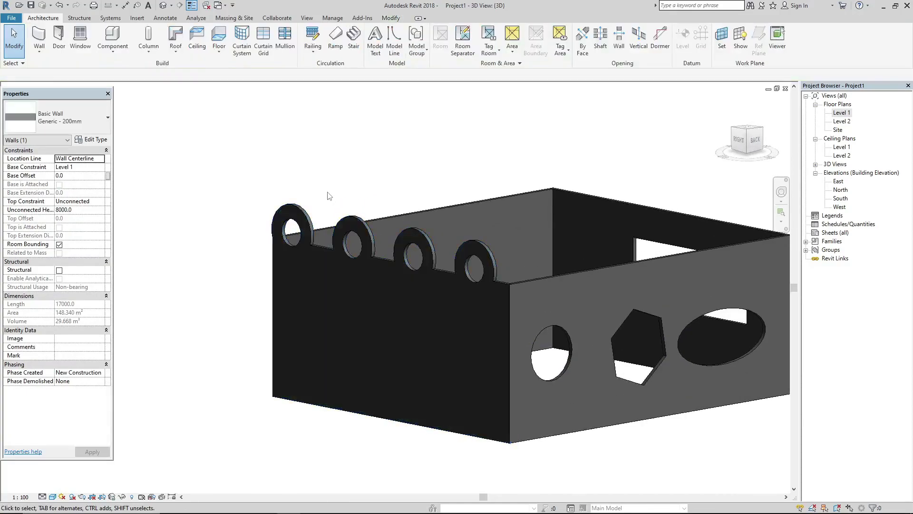
click(372, 235)
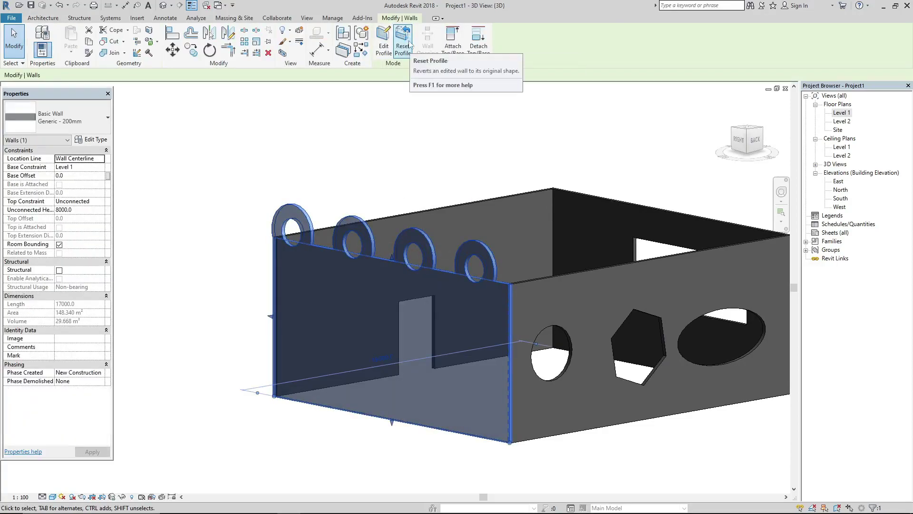
Reset the ringed wall and the circle-hexagon-ellipse wall back to plain rectangular profiles
click(409, 44)
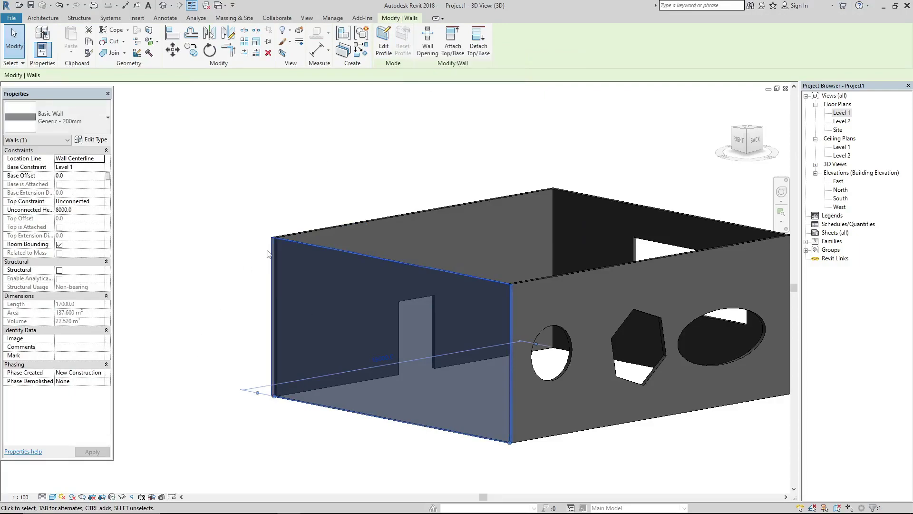
click(539, 278)
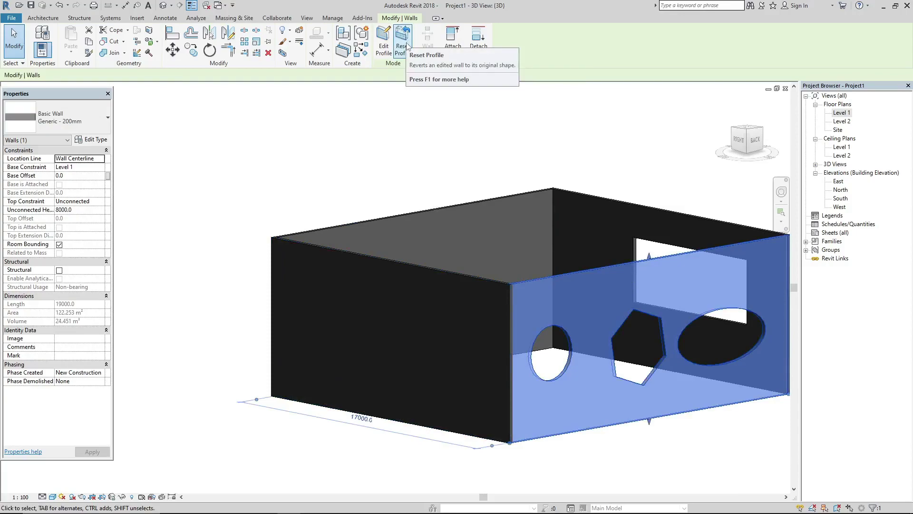
click(402, 41)
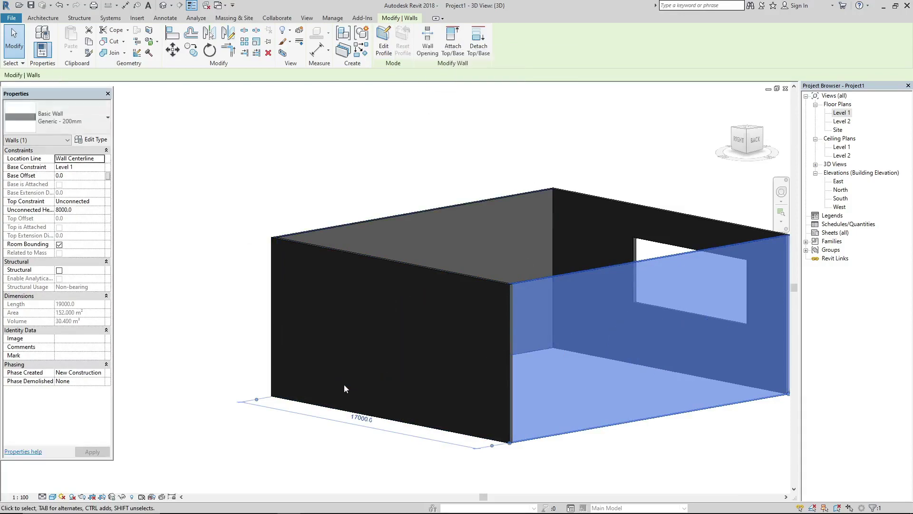
shift+middle_drag(460, 428, 262, 437)
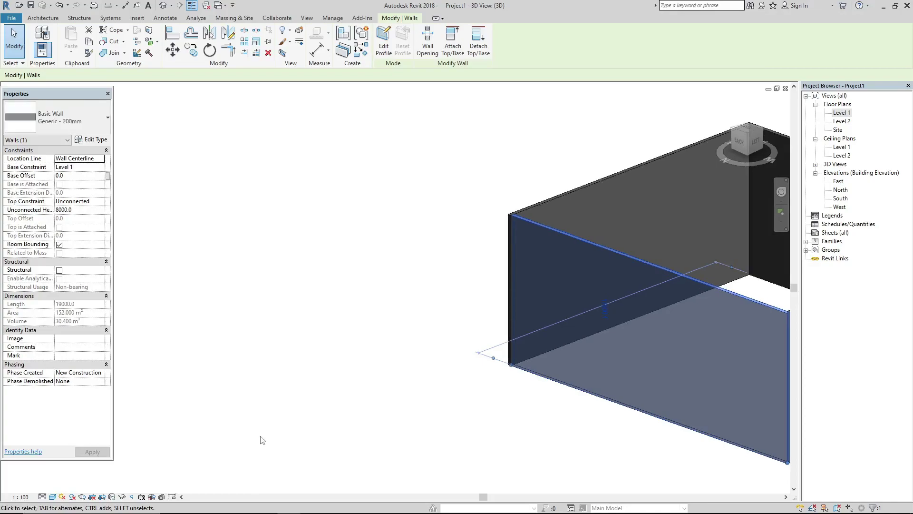
click(578, 362)
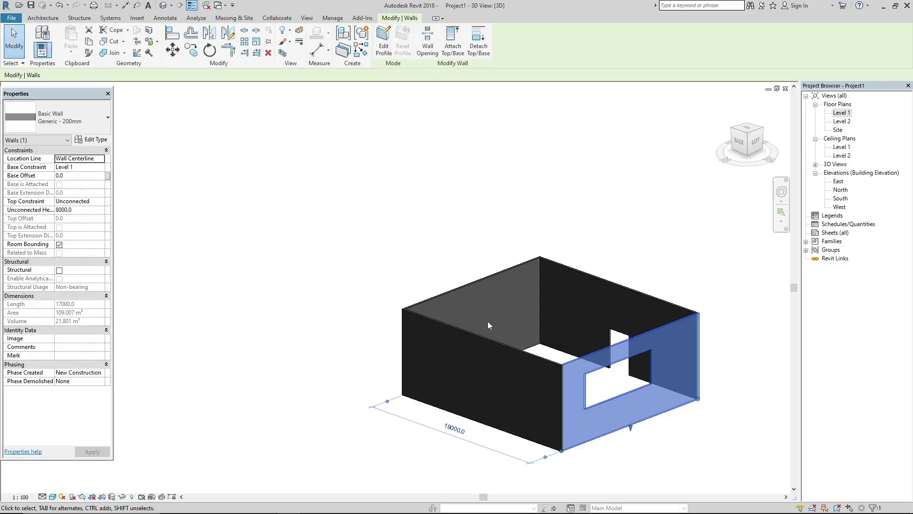
scroll(453, 338, up, 3)
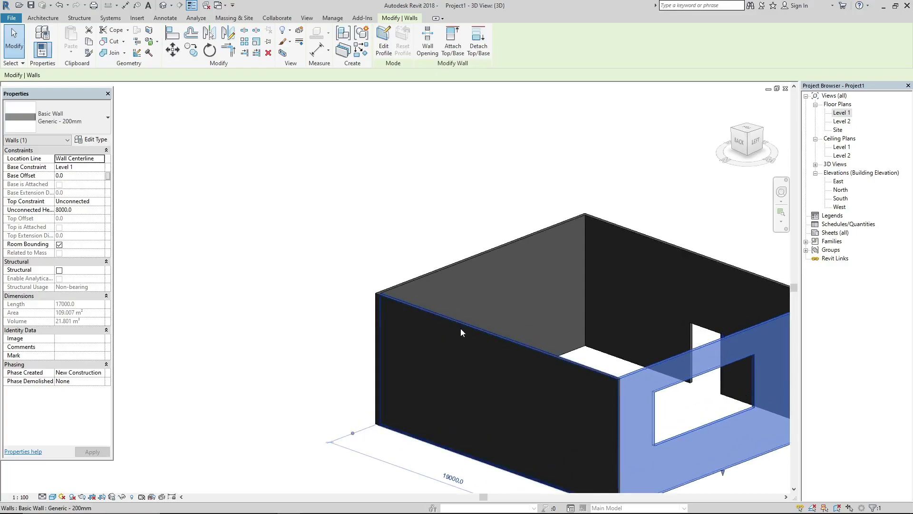
Delete both Rectangular Straight Wall Openings, orbiting lower to reach the second one
click(690, 404)
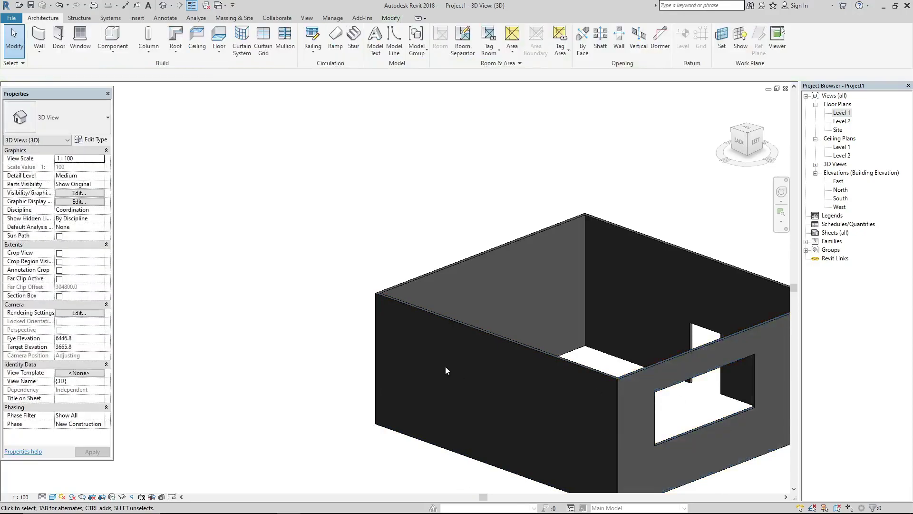
scroll(443, 366, down, 1)
scroll(670, 446, up, 1)
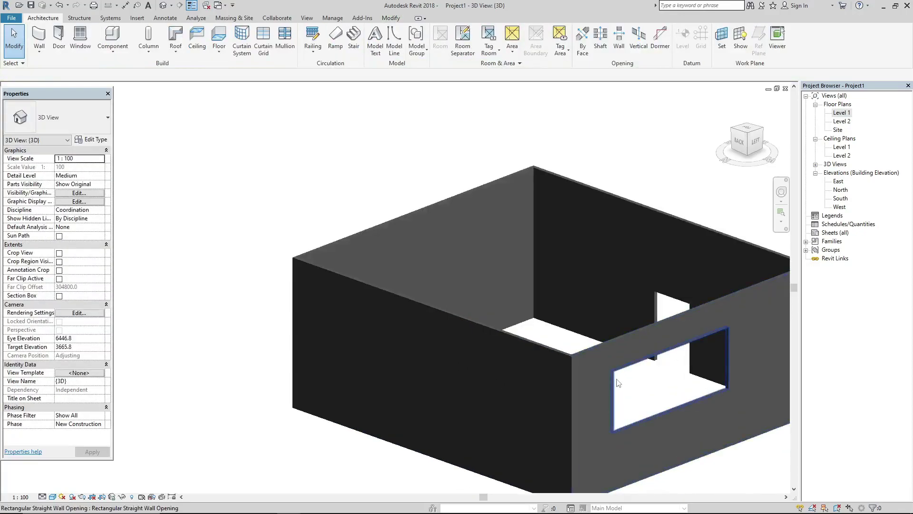
click(621, 374)
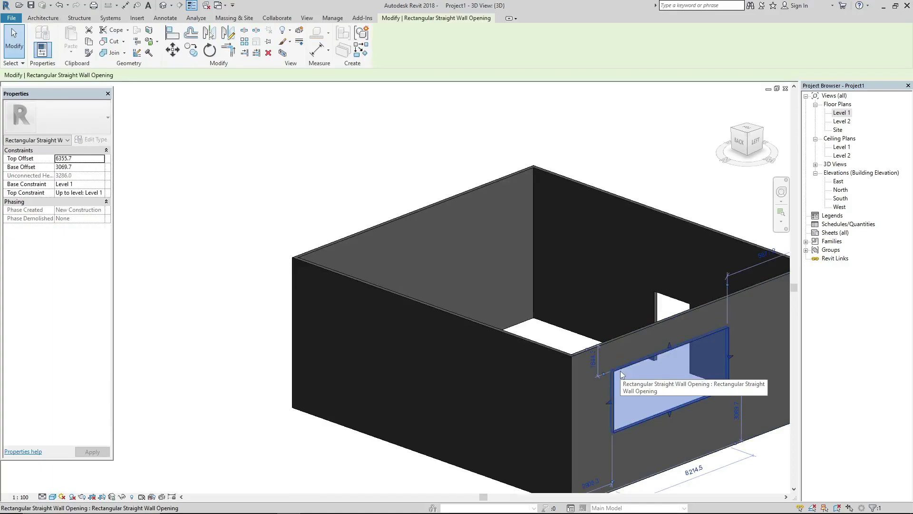
key(Delete)
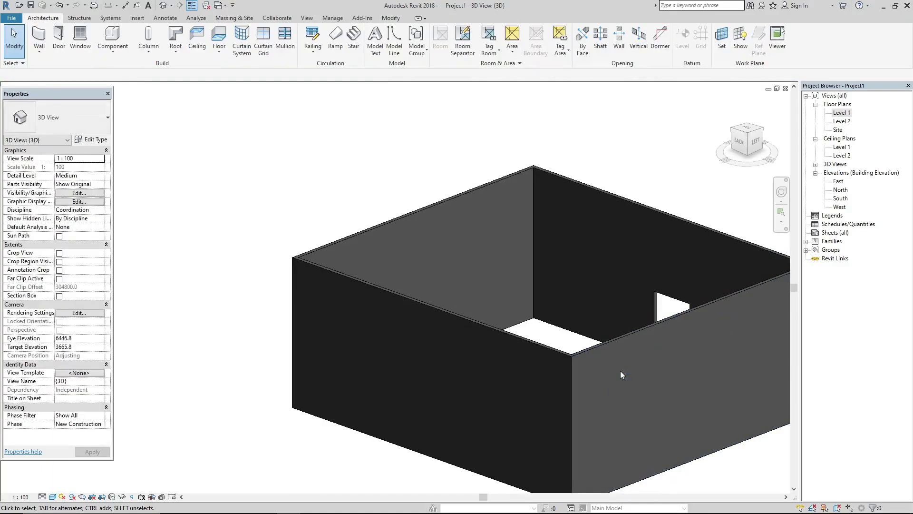
shift+middle_drag(658, 418, 459, 383)
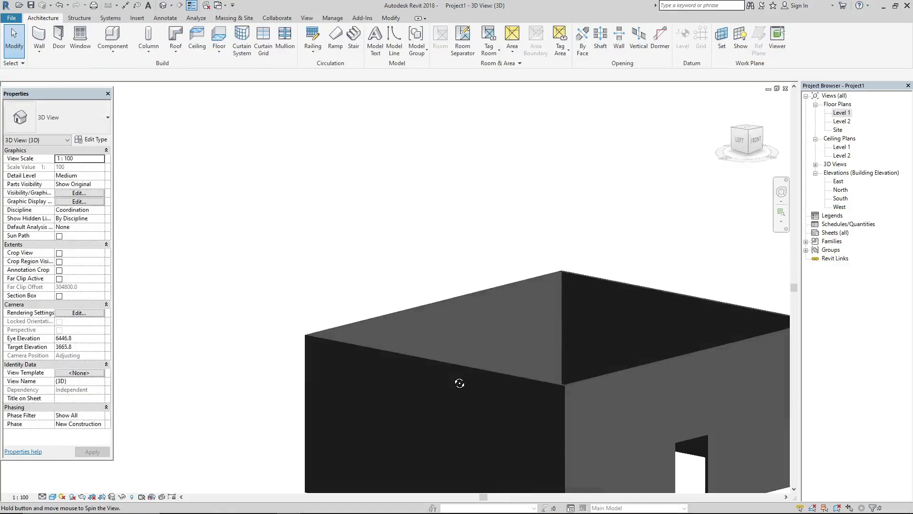
click(687, 439)
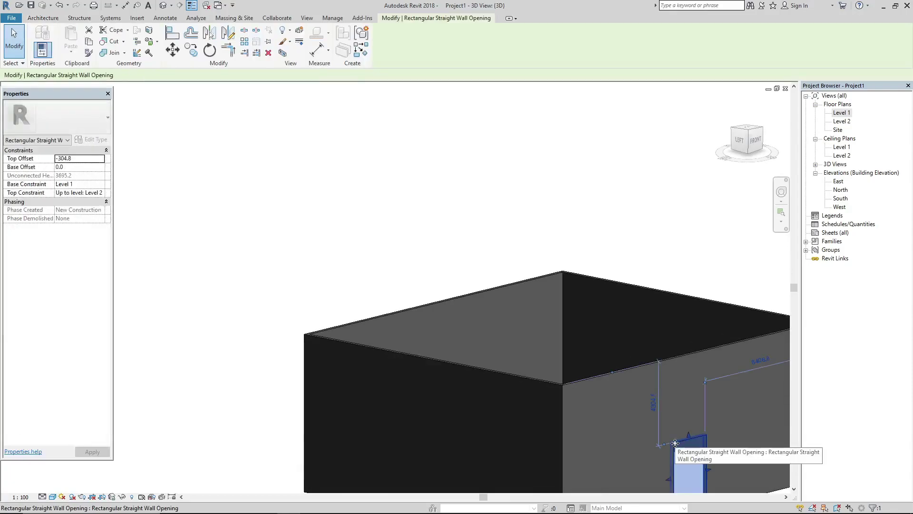
click(268, 58)
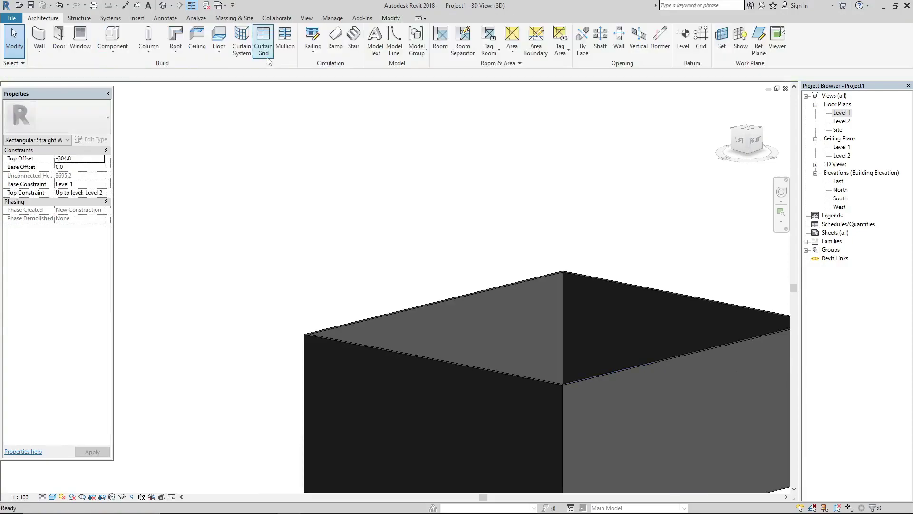
scroll(288, 113, down, 2)
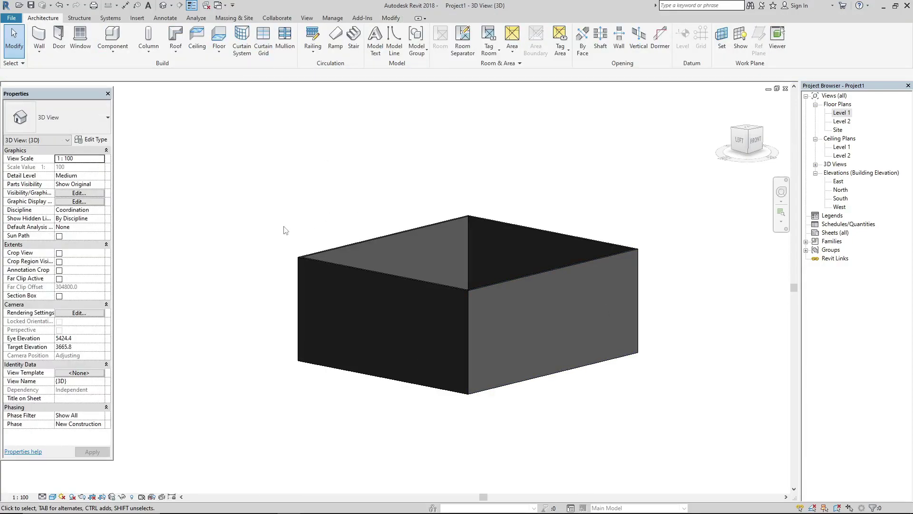
mouse_move(284, 226)
shift+middle_down()
mouse_move(428, 287)
mouse_move(465, 293)
shift+middle_up()
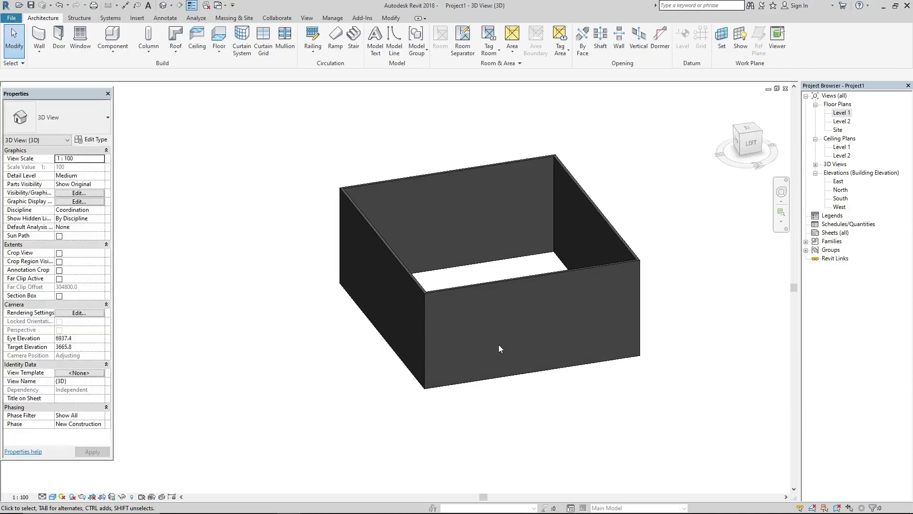